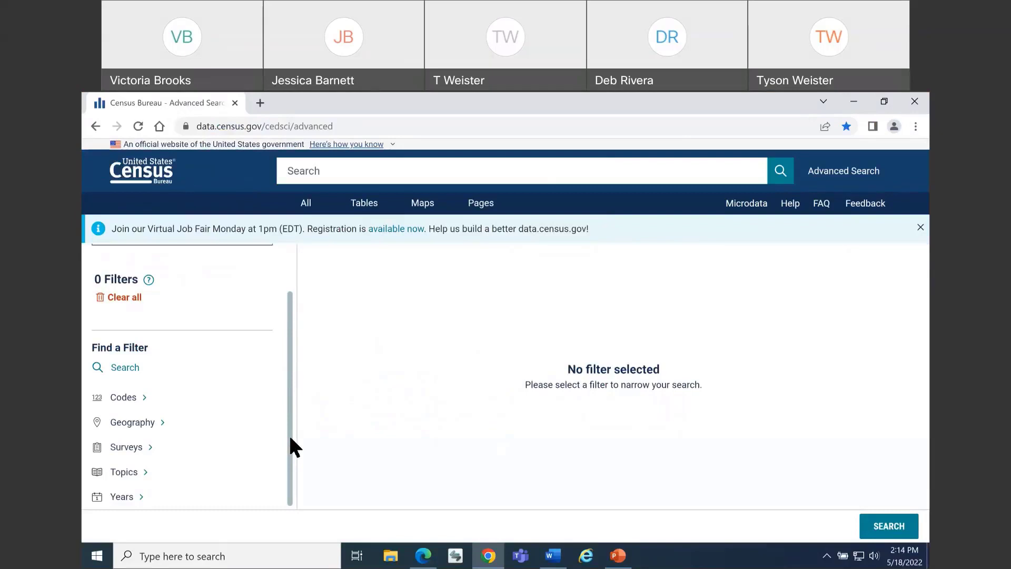
Add a survey filter for American Community Survey 5-Year Estimates Detailed Tables
{"action": "left_click", "coordinate": [211, 458]}
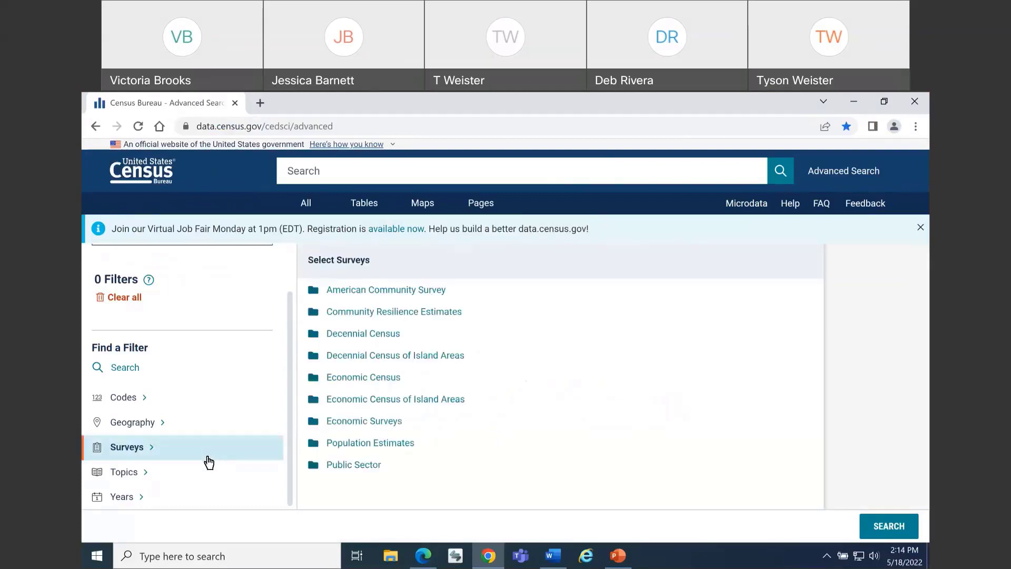
{"action": "left_click", "coordinate": [409, 293]}
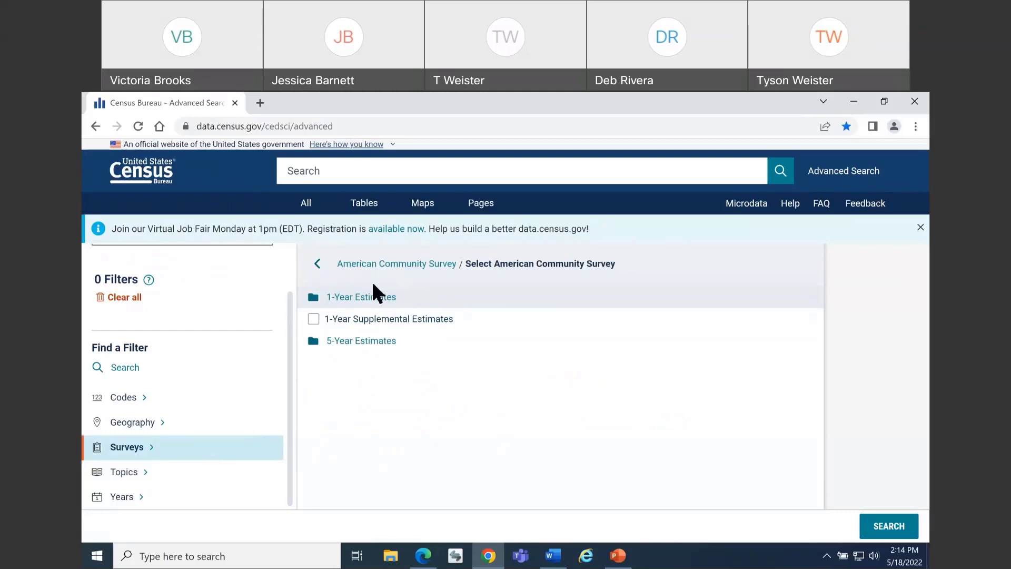
{"action": "left_click", "coordinate": [403, 343]}
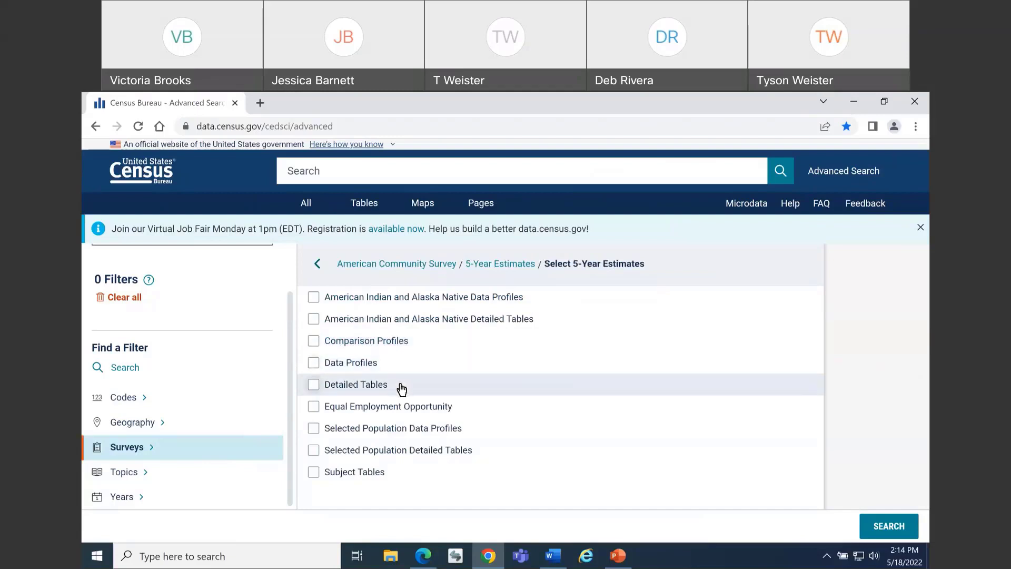
{"action": "left_click", "coordinate": [404, 390]}
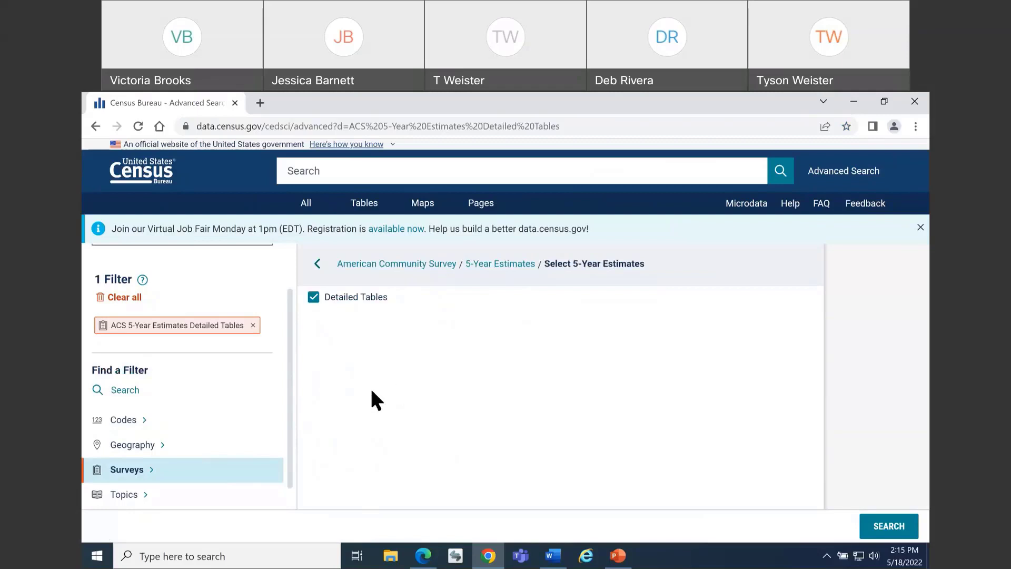
List the geographies by summary level and open 260 - American Indian Area/Alaska Native Area/Hawaiian Home Land-State
{"action": "left_click", "coordinate": [181, 454]}
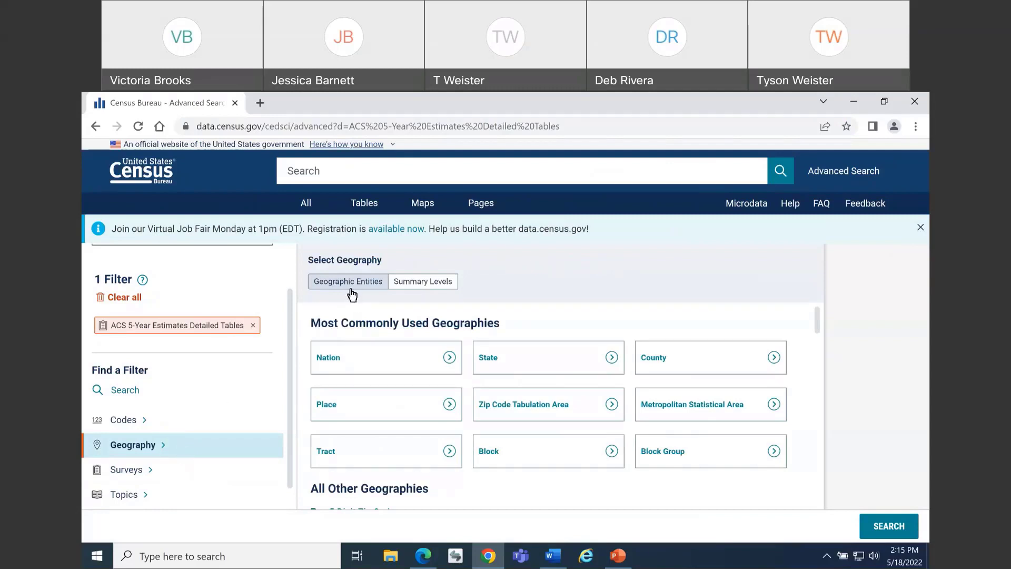
{"action": "left_click", "coordinate": [441, 292]}
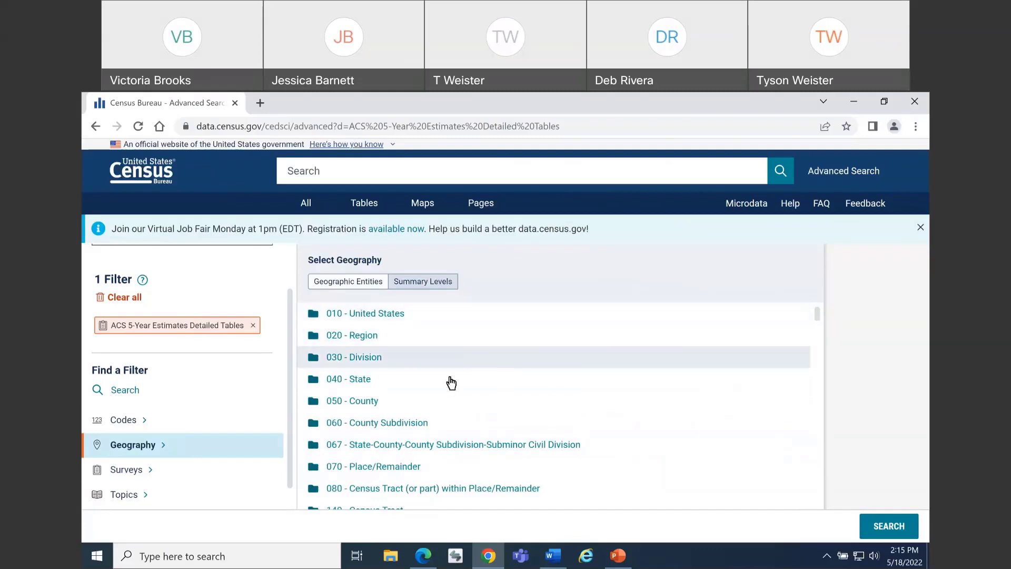
{"action": "scroll", "coordinate": [448, 381], "scroll_direction": "down", "scroll_amount": 5}
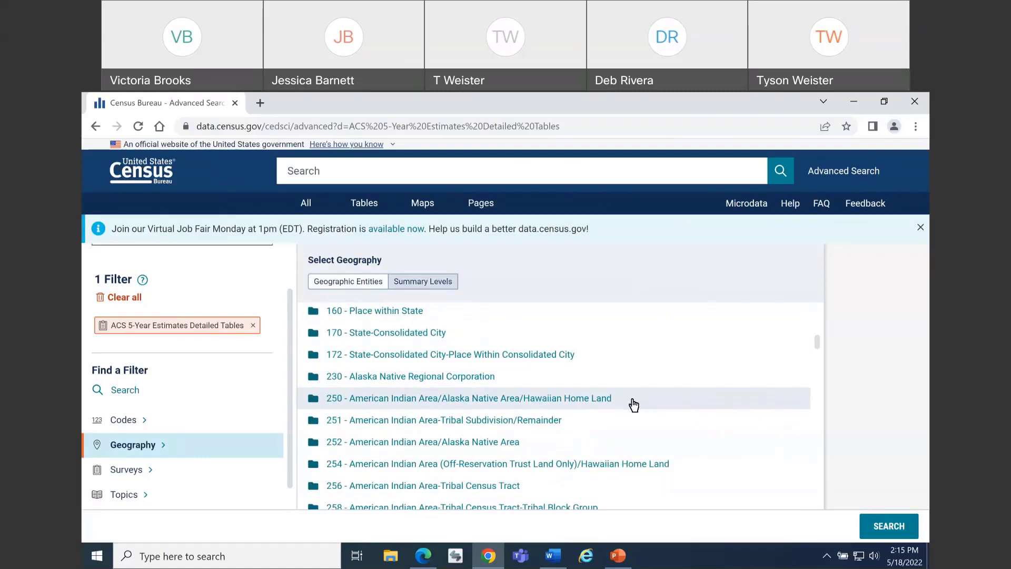
{"action": "scroll", "coordinate": [633, 404], "scroll_direction": "down", "scroll_amount": 1}
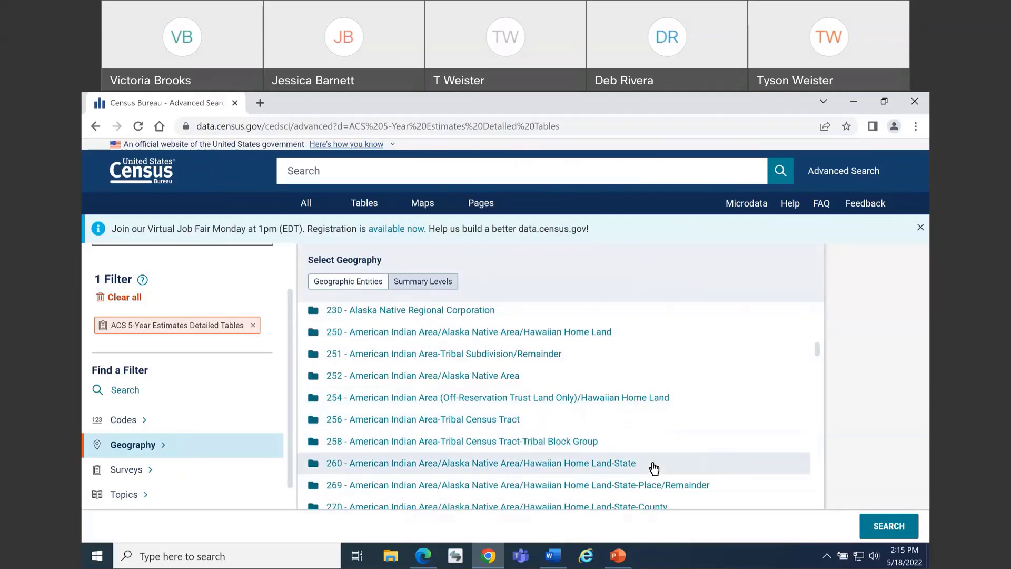
{"action": "left_click", "coordinate": [387, 469]}
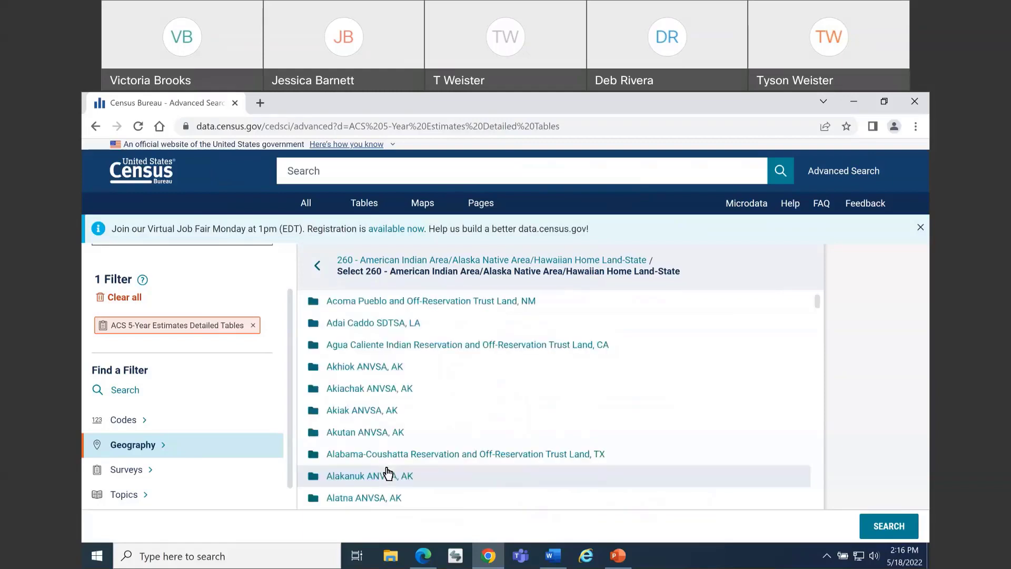
Add the Arizona (part) of Navajo Nation Reservation and Off-Reservation Trust Land, AZ--NM--UT as a geography filter
{"action": "scroll", "coordinate": [542, 382], "scroll_direction": "down", "scroll_amount": 4}
{"action": "scroll", "coordinate": [545, 380], "scroll_direction": "down", "scroll_amount": 20}
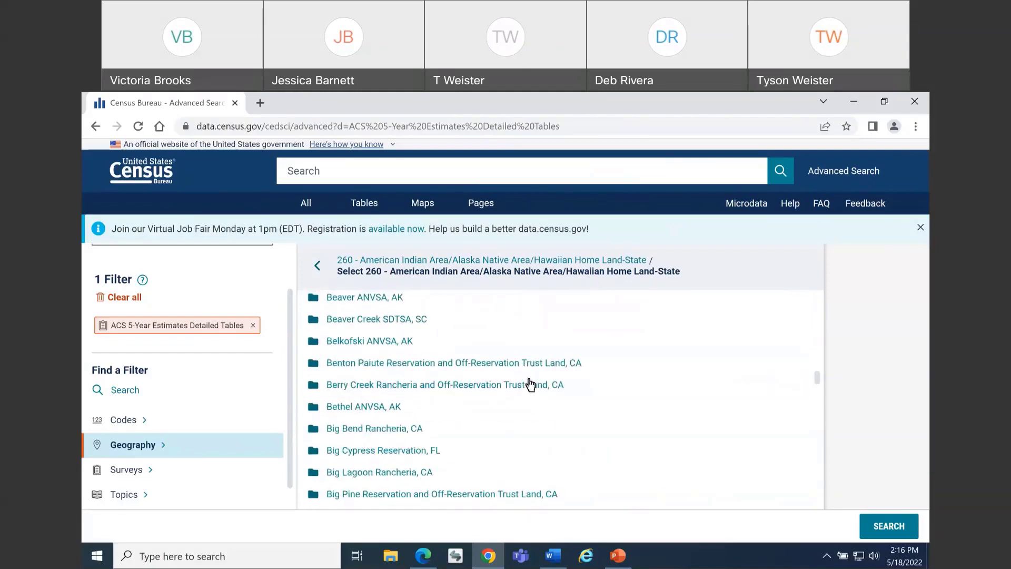
{"action": "scroll", "coordinate": [534, 392], "scroll_direction": "down", "scroll_amount": 8}
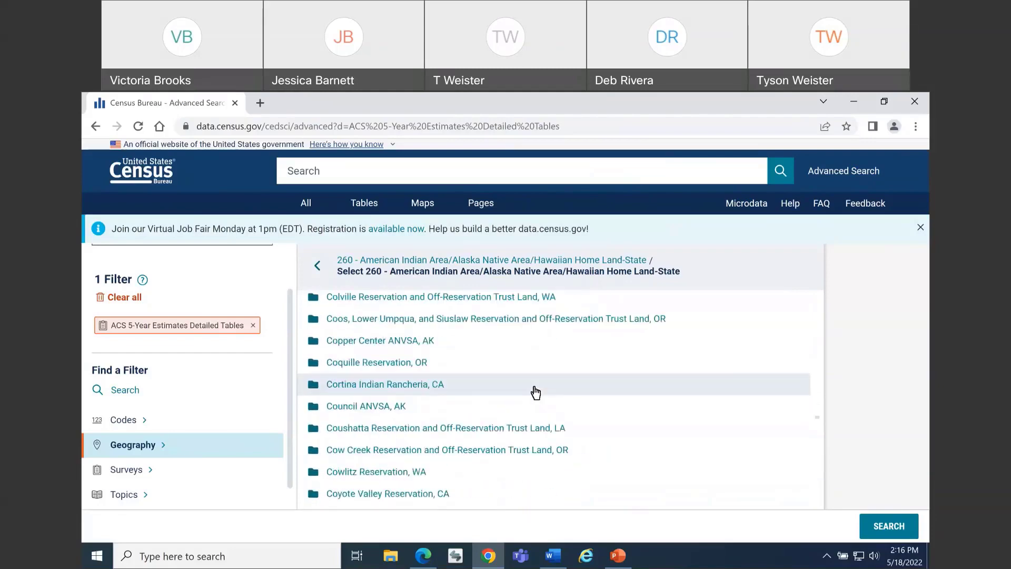
{"action": "scroll", "coordinate": [535, 392], "scroll_direction": "down", "scroll_amount": 20}
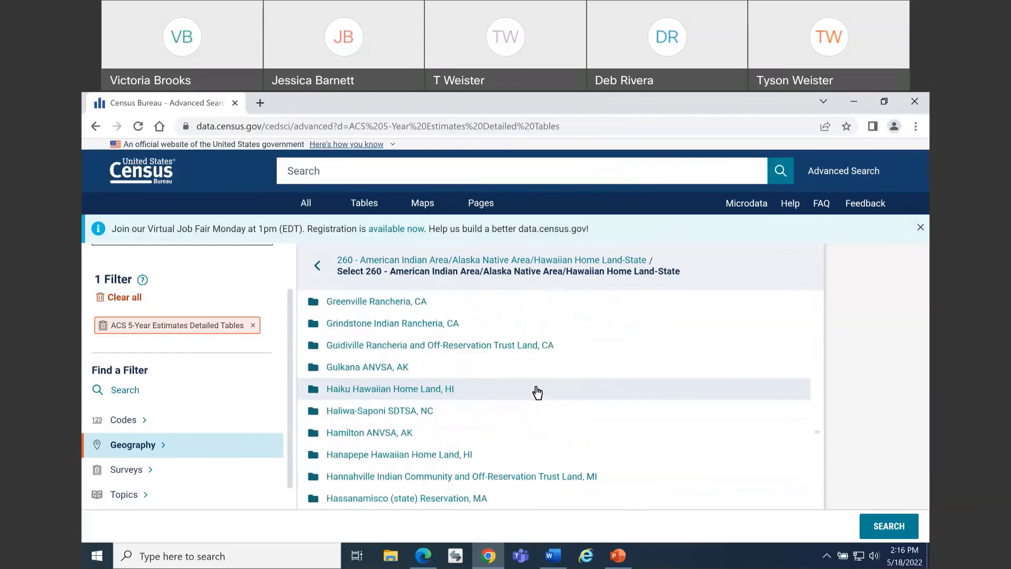
{"action": "scroll", "coordinate": [538, 391], "scroll_direction": "down", "scroll_amount": 20}
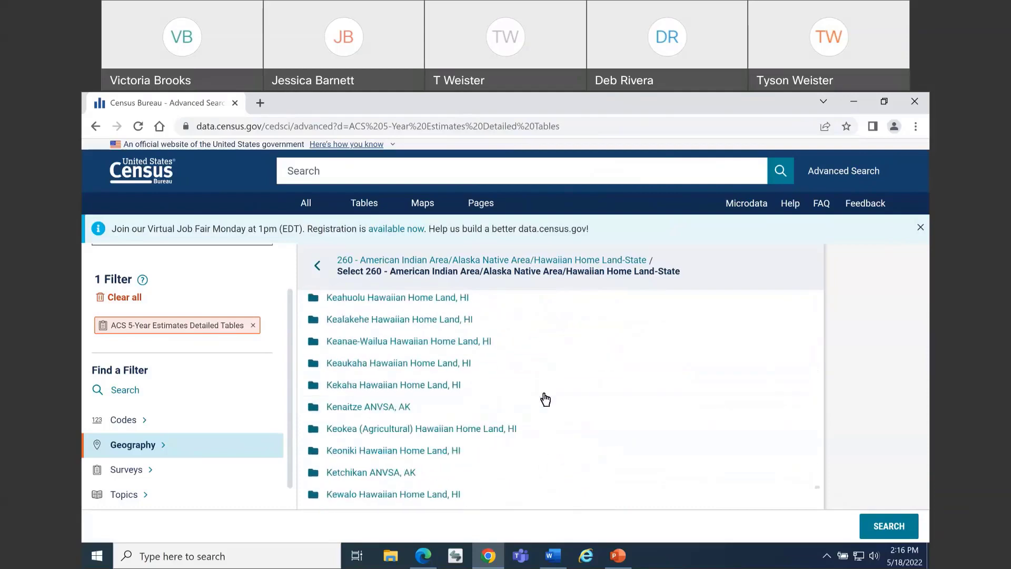
{"action": "scroll", "coordinate": [542, 400], "scroll_direction": "down", "scroll_amount": 15}
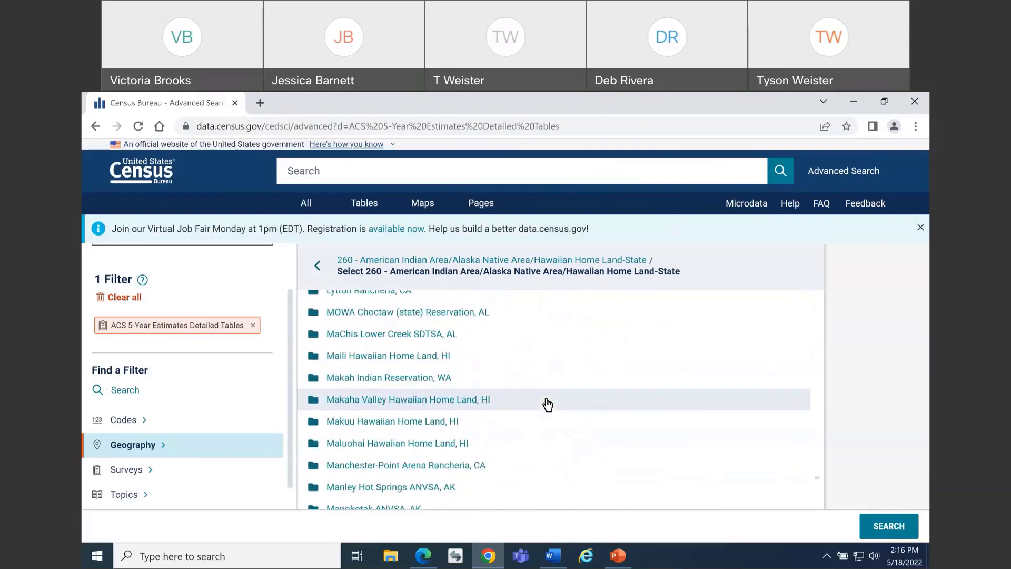
{"action": "scroll", "coordinate": [536, 402], "scroll_direction": "down", "scroll_amount": 12}
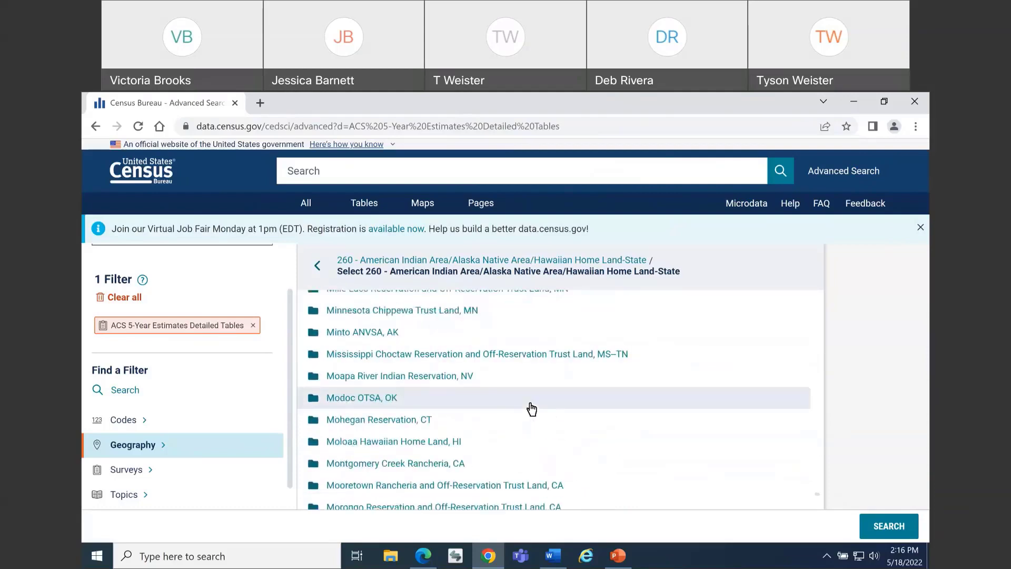
{"action": "scroll", "coordinate": [530, 411], "scroll_direction": "down", "scroll_amount": 5}
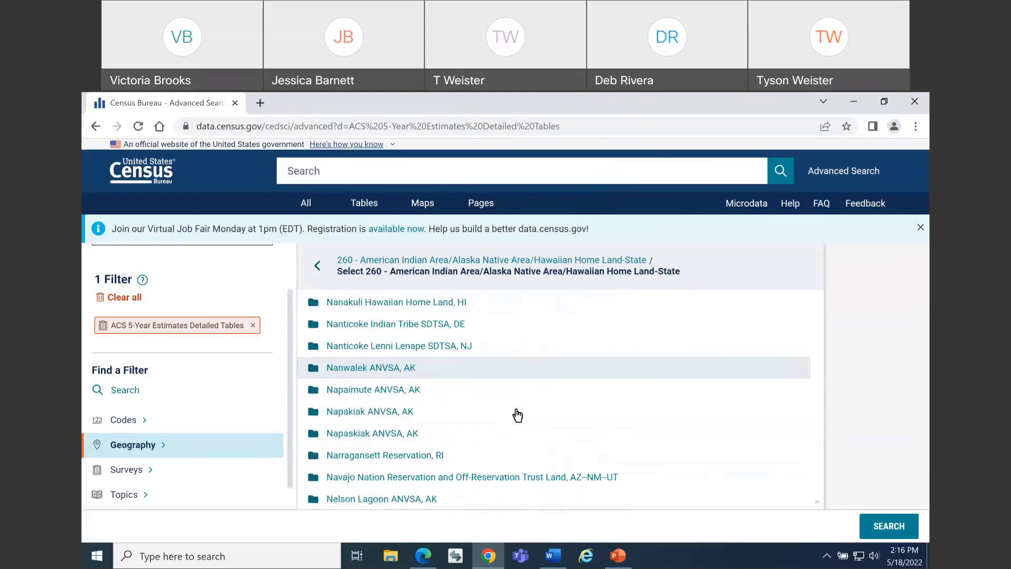
{"action": "scroll", "coordinate": [502, 418], "scroll_direction": "down", "scroll_amount": 1}
{"action": "left_click", "coordinate": [485, 409]}
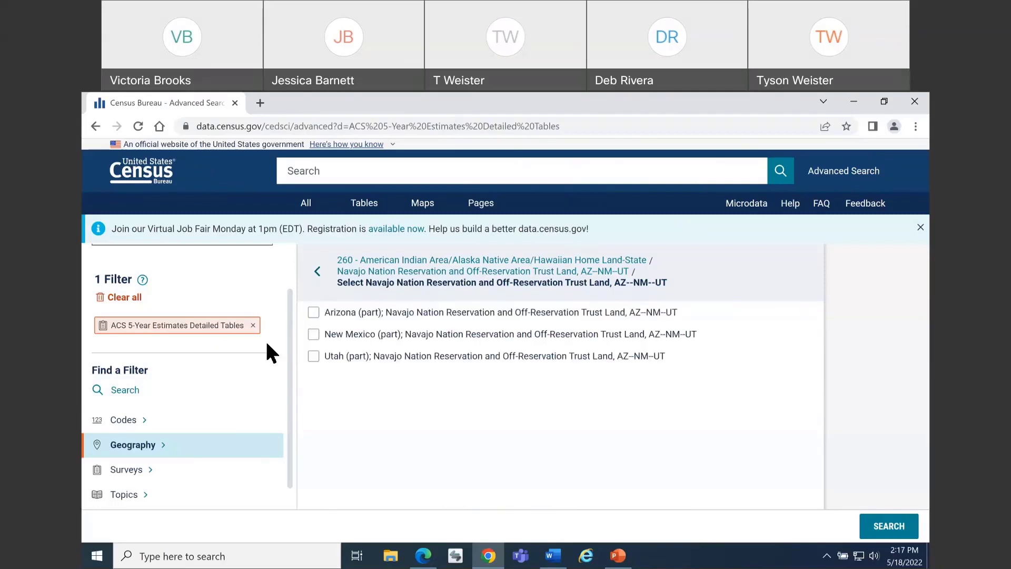
{"action": "left_click", "coordinate": [315, 317]}
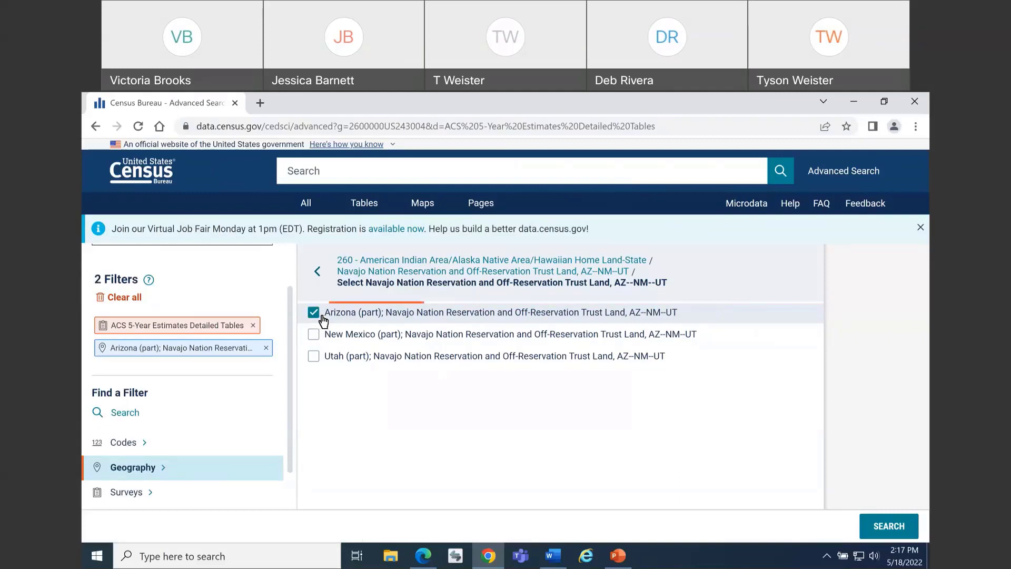
Add the Poverty topic filter from the Poverty group under Income and Poverty
{"action": "scroll", "coordinate": [284, 389], "scroll_direction": "down", "scroll_amount": 1}
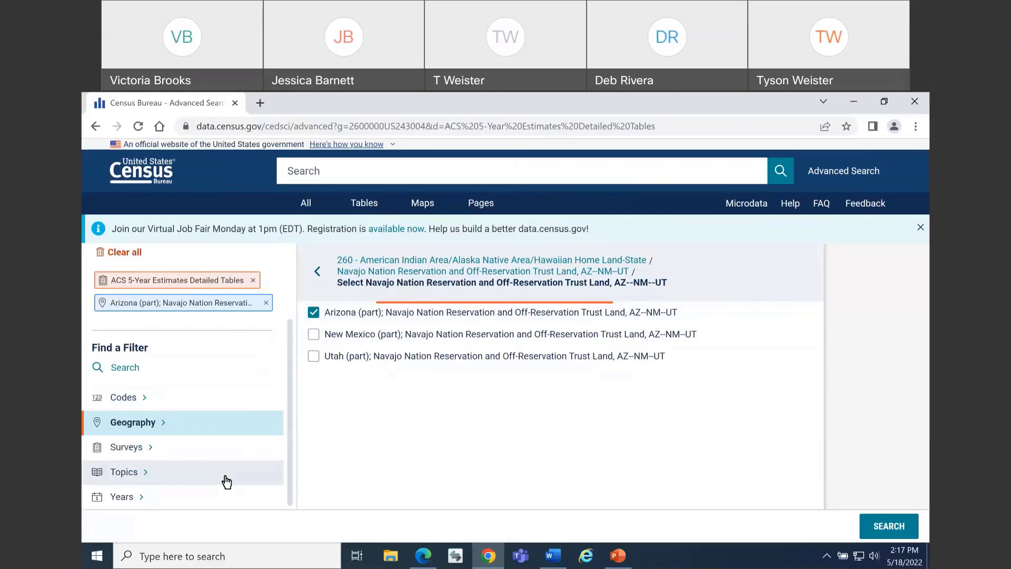
{"action": "left_click", "coordinate": [290, 466]}
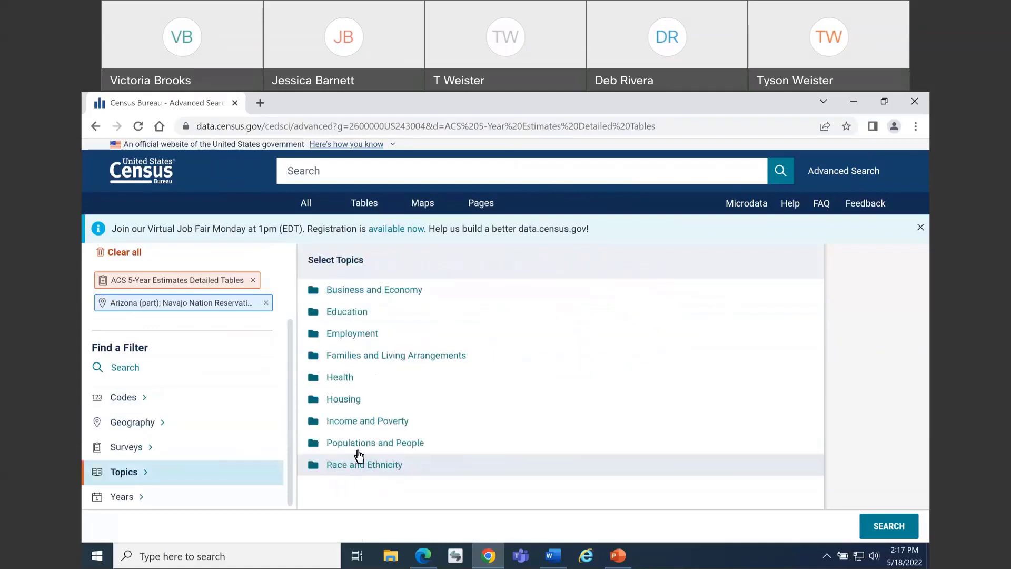
{"action": "left_click", "coordinate": [374, 424]}
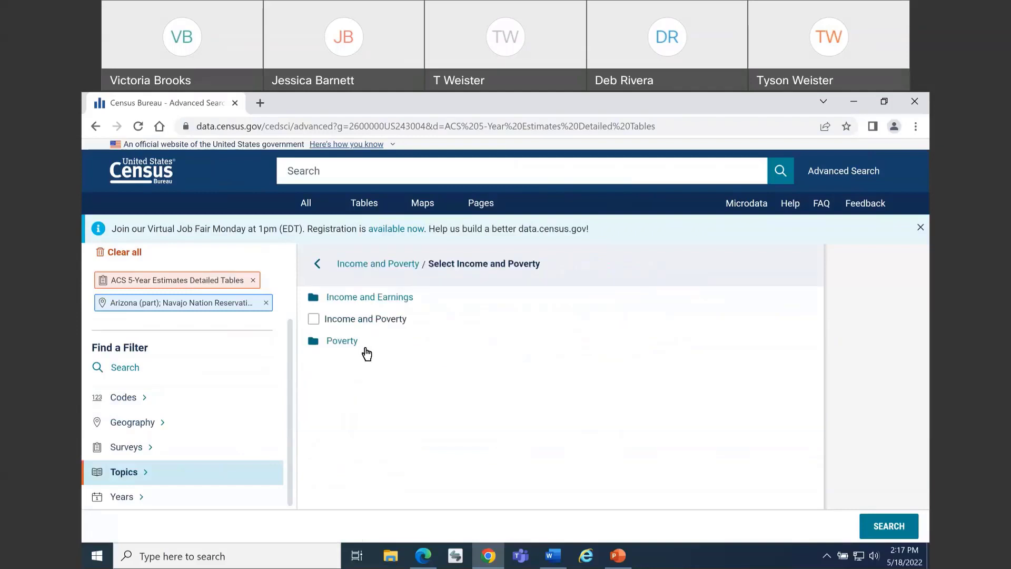
{"action": "left_click", "coordinate": [366, 347]}
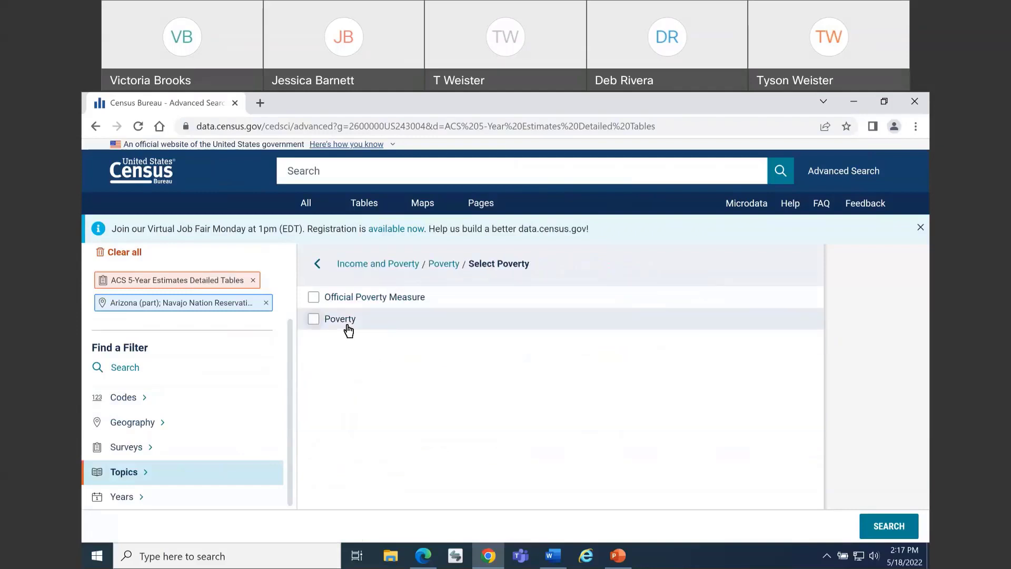
{"action": "left_click", "coordinate": [348, 329]}
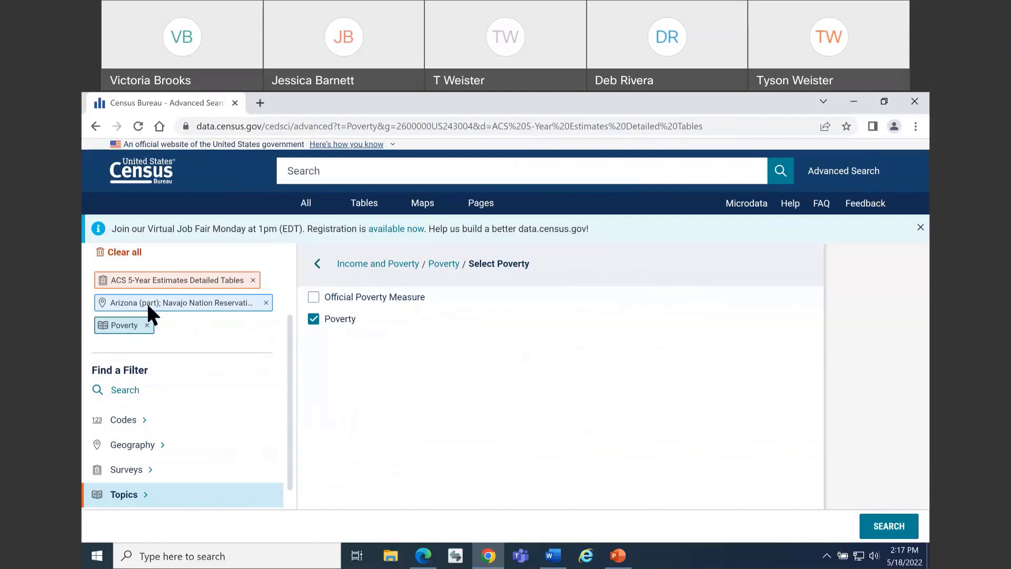
Run the filtered search and open table B17001, Poverty Status in the Past 12 Months by Sex by Age
{"action": "left_click", "coordinate": [885, 527]}
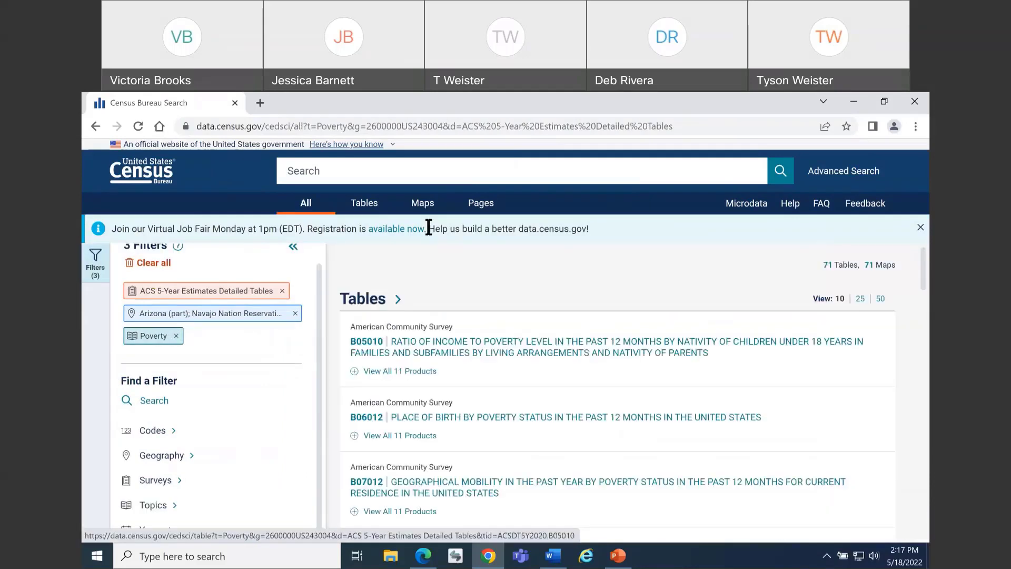
{"action": "left_click", "coordinate": [357, 211]}
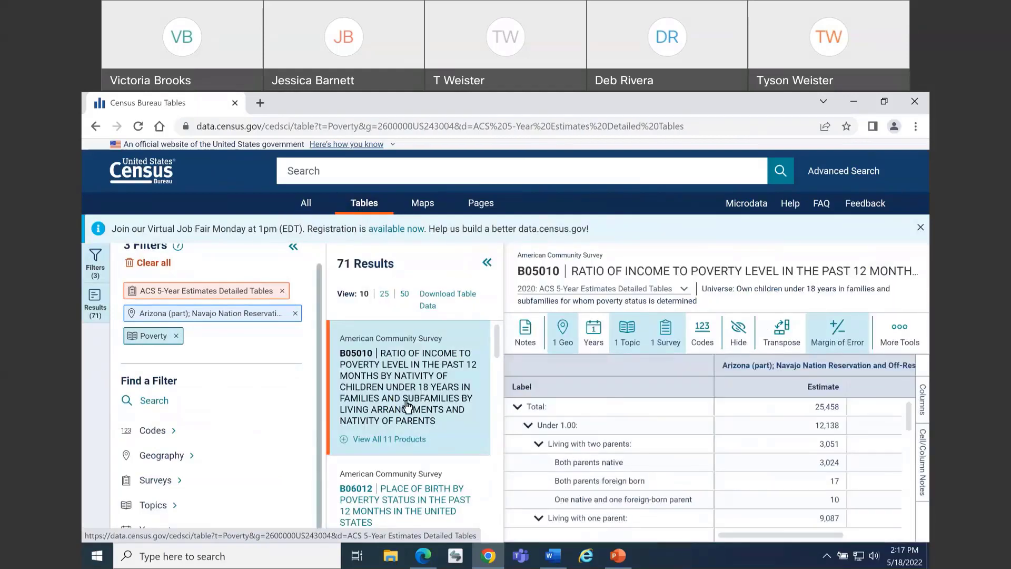
{"action": "scroll", "coordinate": [407, 406], "scroll_direction": "down", "scroll_amount": 15}
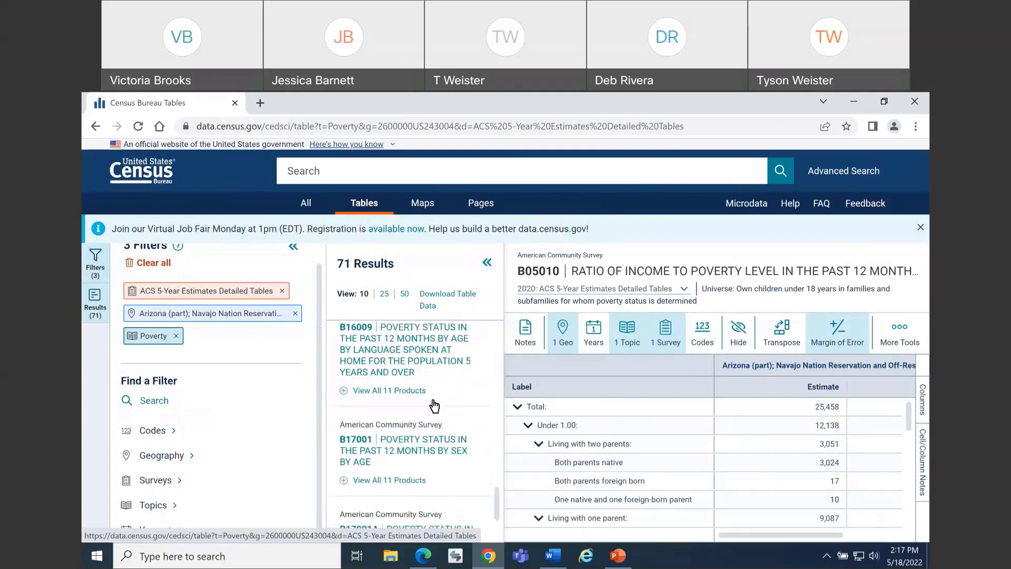
{"action": "scroll", "coordinate": [433, 406], "scroll_direction": "down", "scroll_amount": 3}
{"action": "left_click", "coordinate": [421, 360]}
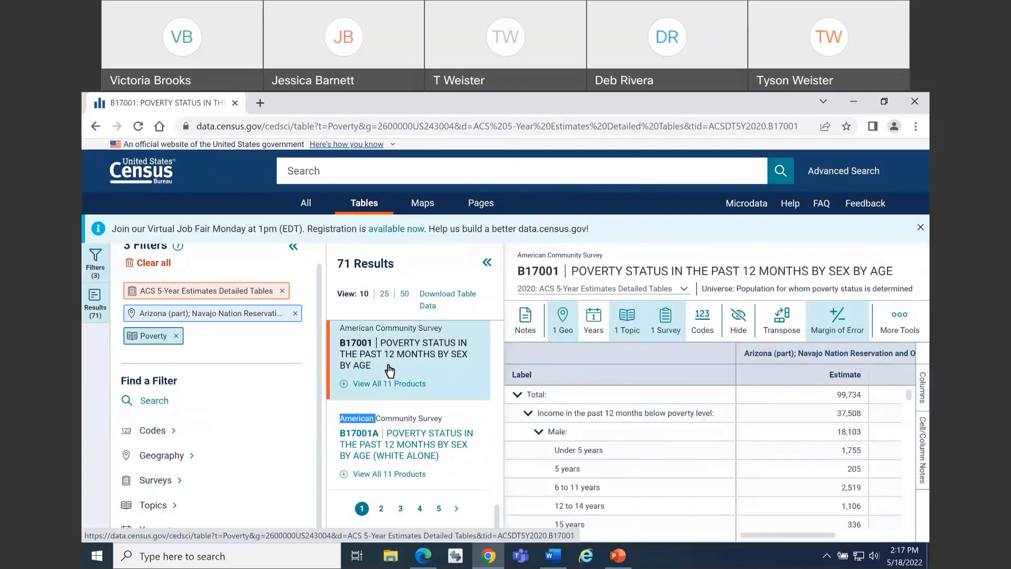
Collapse the filter list, select the below-poverty-level estimate, and widen the Arizona (part) Navajo Nation column to fit its full heading
{"action": "left_click", "coordinate": [293, 247]}
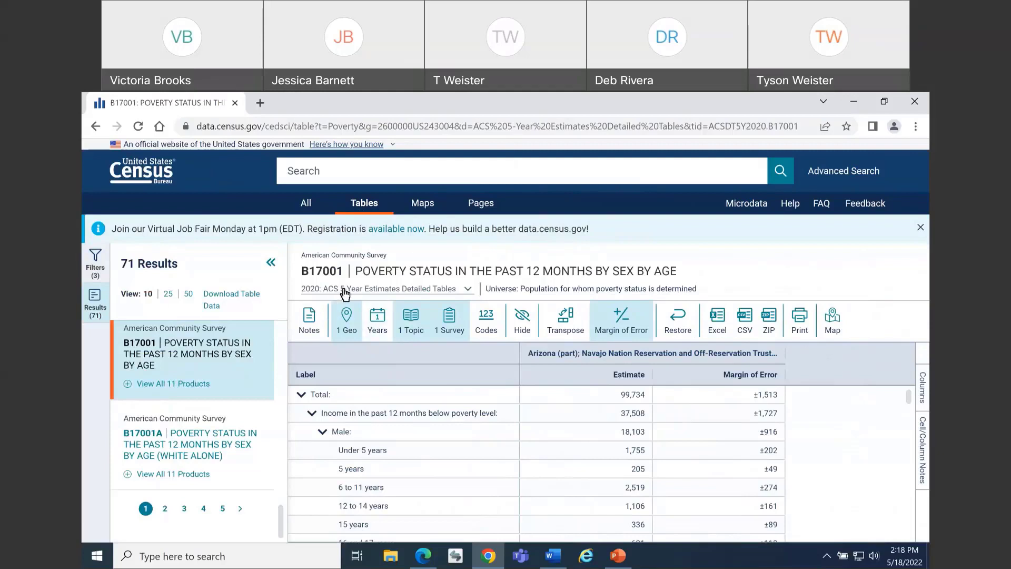
{"action": "left_click", "coordinate": [599, 415]}
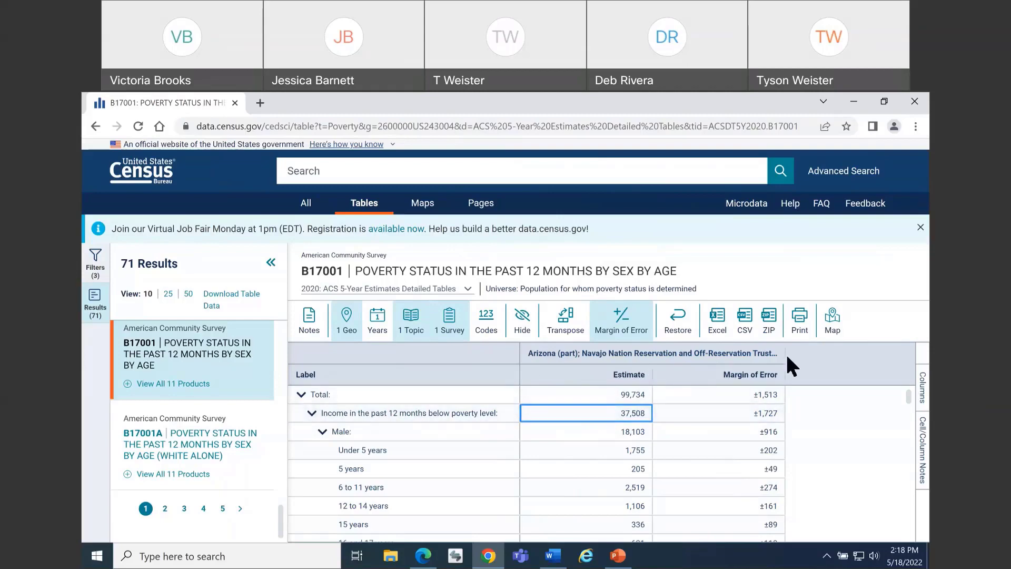
{"action": "left_click_drag", "start_coordinate": [785, 355], "coordinate": [890, 343]}
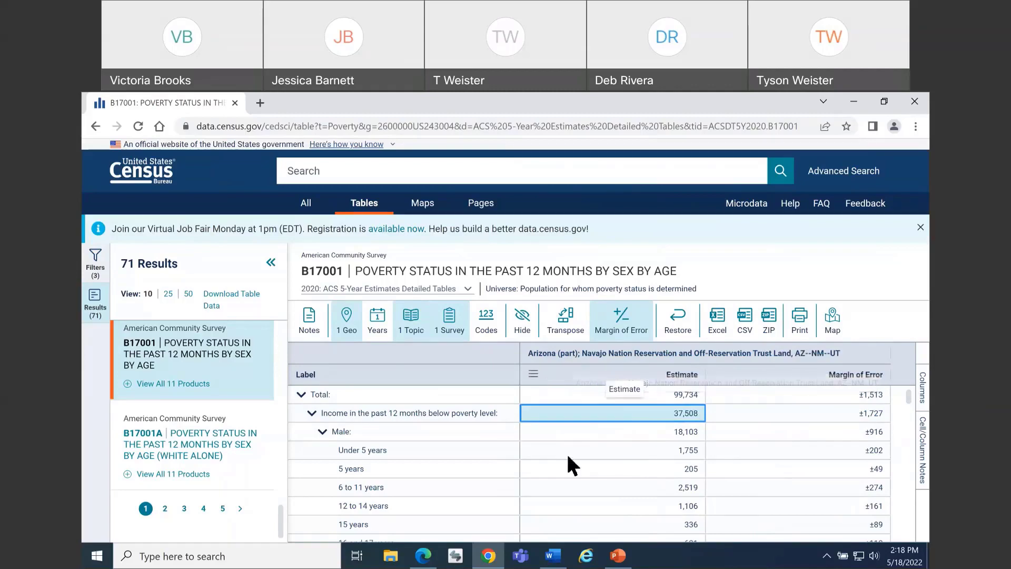
Switch to PowerPoint, start the slide show from the current slide, and advance to the Outline slide highlighting Selection Map
{"action": "left_click", "coordinate": [619, 555]}
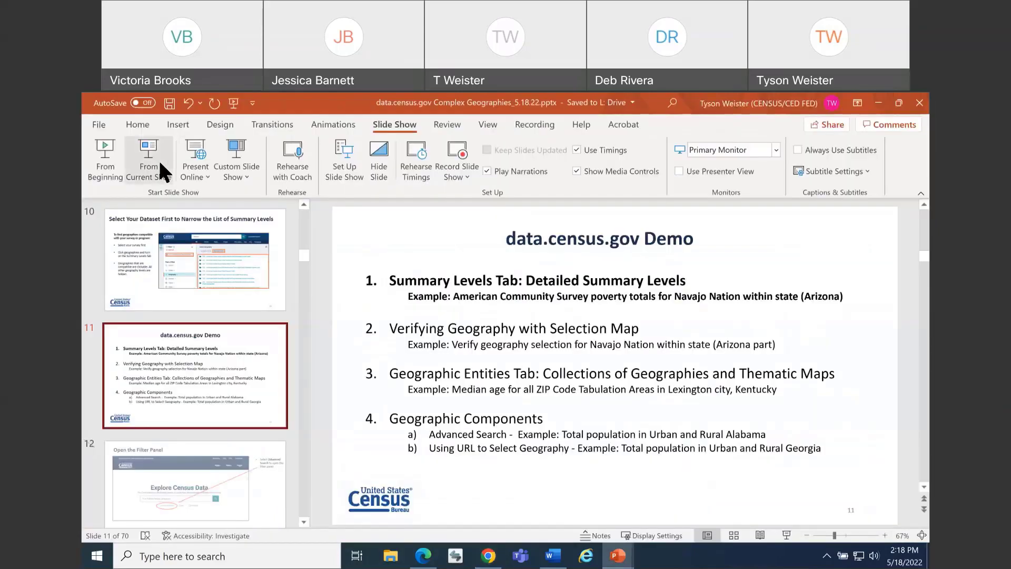
{"action": "left_click", "coordinate": [158, 159]}
{"action": "key", "text": "Right"}
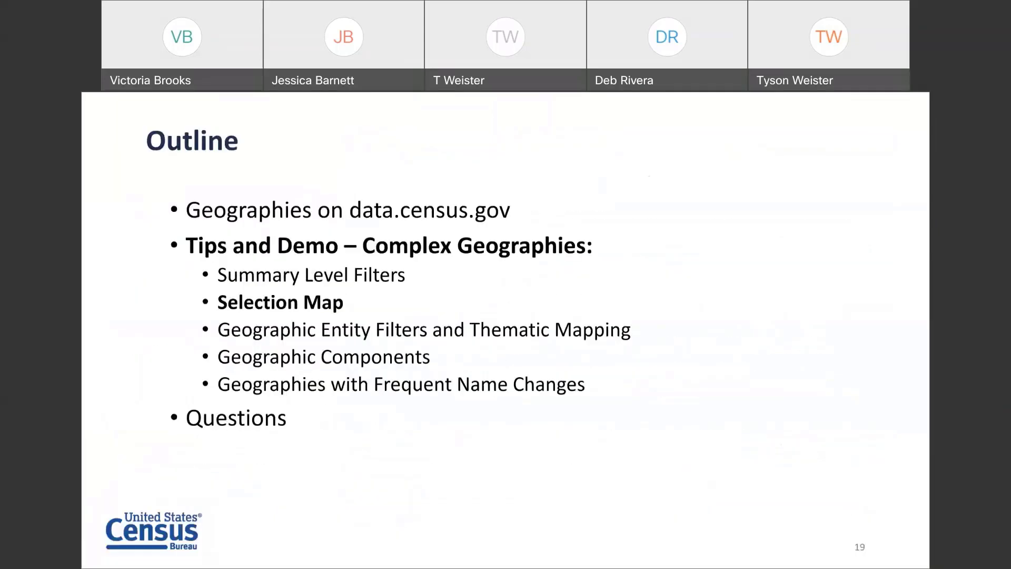
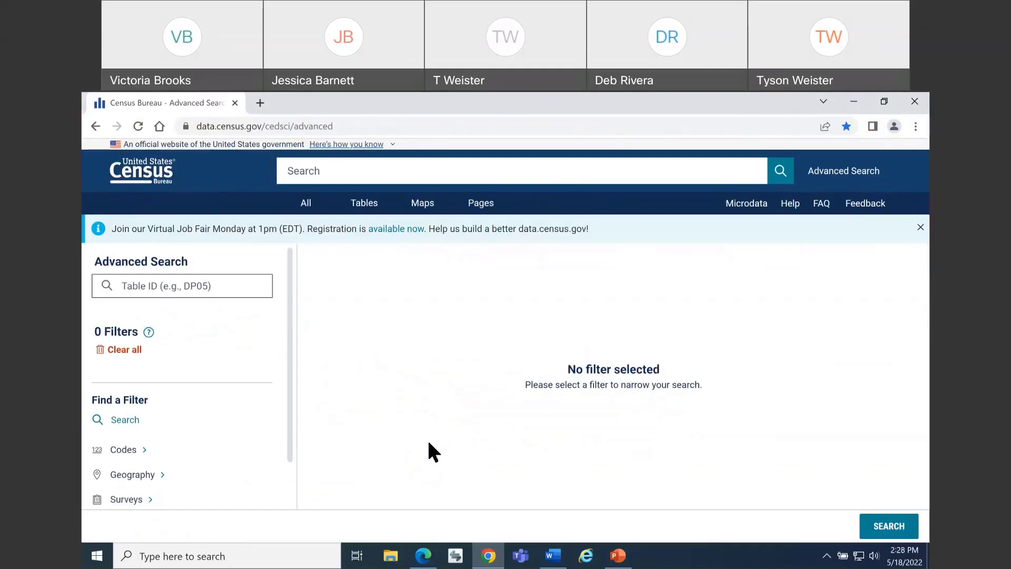
Browse the Geography filters and list the five-digit ZIP Code Tabulation Areas in Kentucky
{"action": "left_click", "coordinate": [165, 477]}
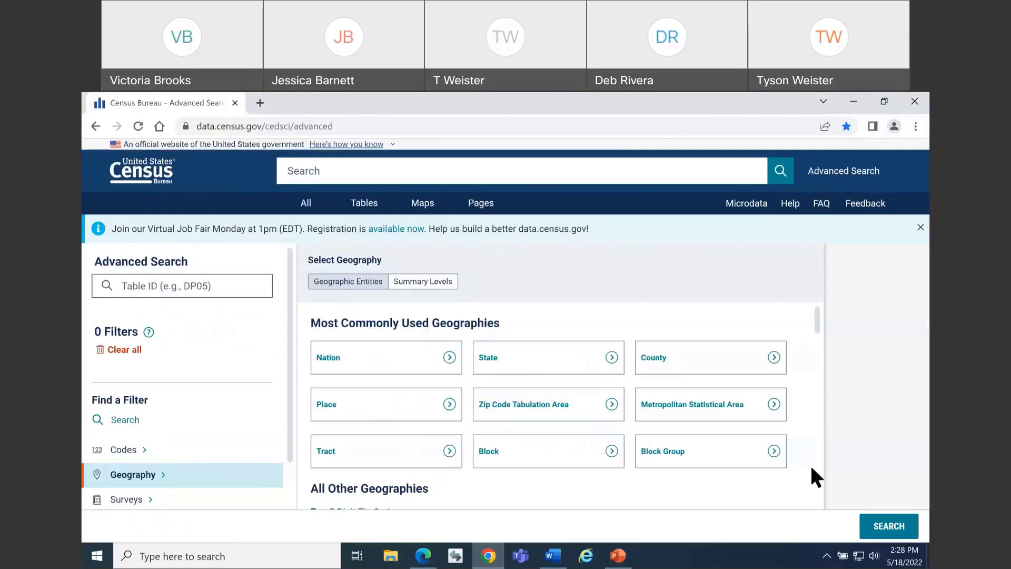
{"action": "scroll", "coordinate": [811, 401], "scroll_direction": "down", "scroll_amount": 6}
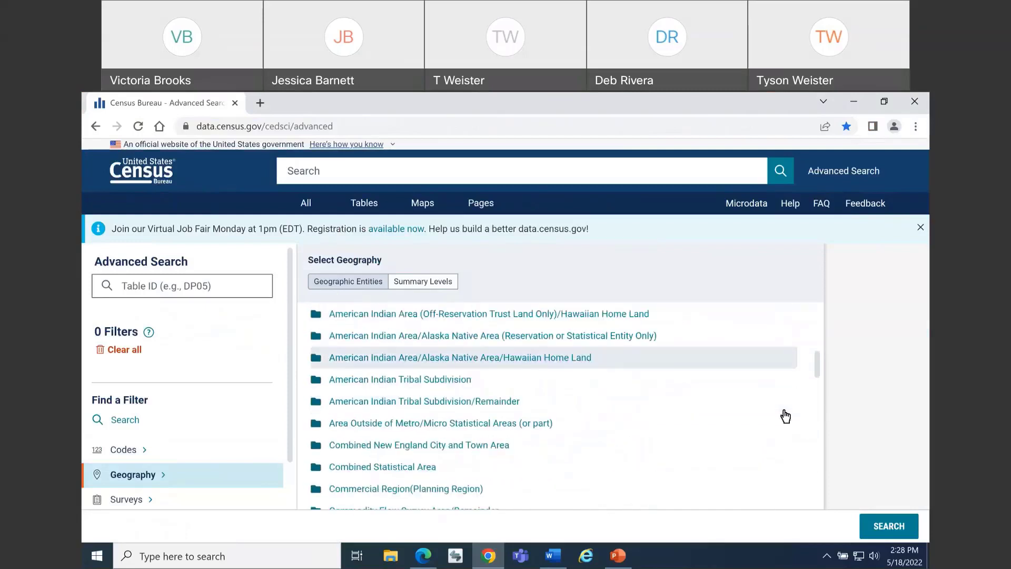
{"action": "scroll", "coordinate": [785, 418], "scroll_direction": "up", "scroll_amount": 7}
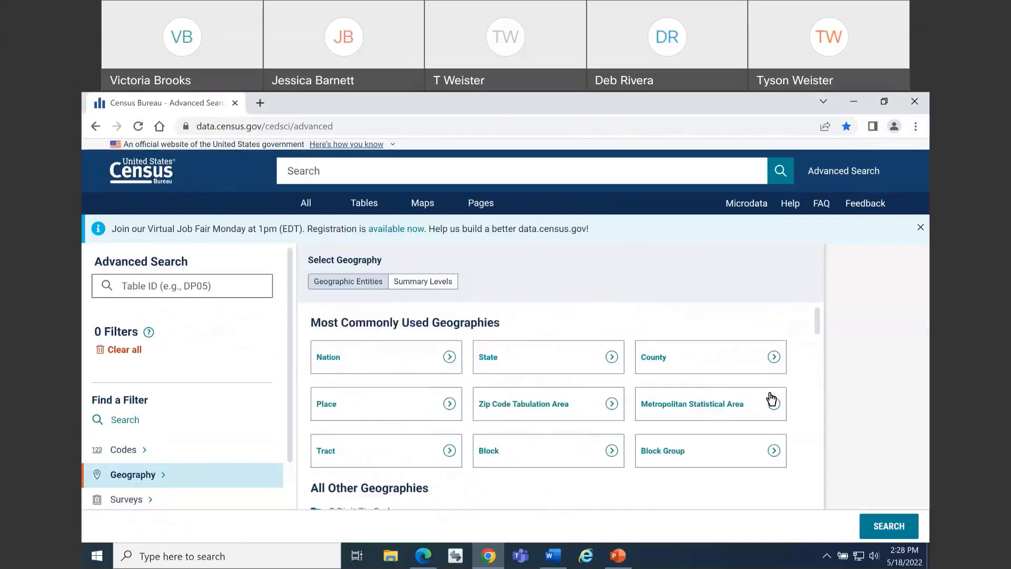
{"action": "left_click", "coordinate": [603, 392]}
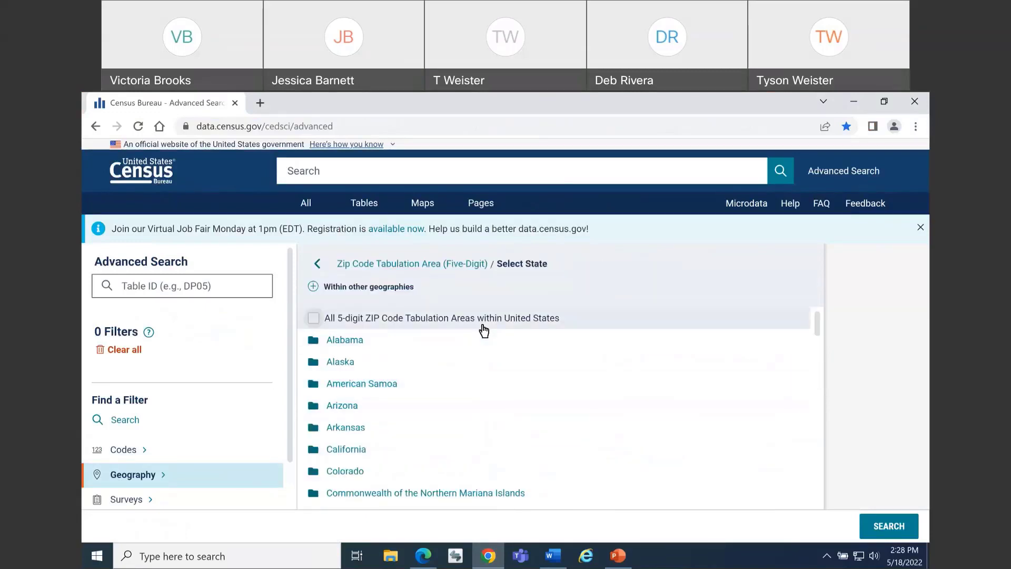
{"action": "scroll", "coordinate": [465, 391], "scroll_direction": "down", "scroll_amount": 7}
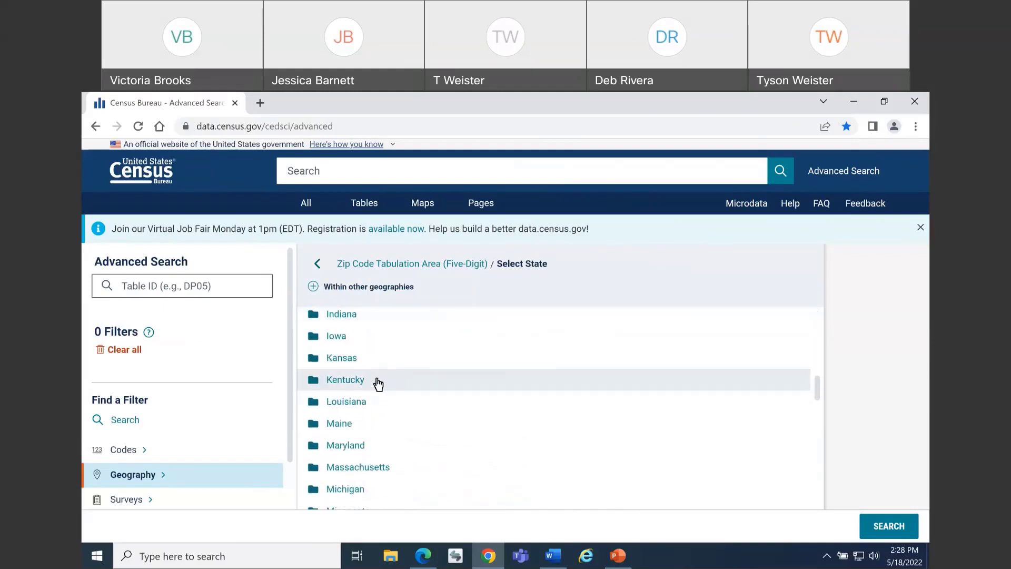
{"action": "left_click", "coordinate": [375, 382]}
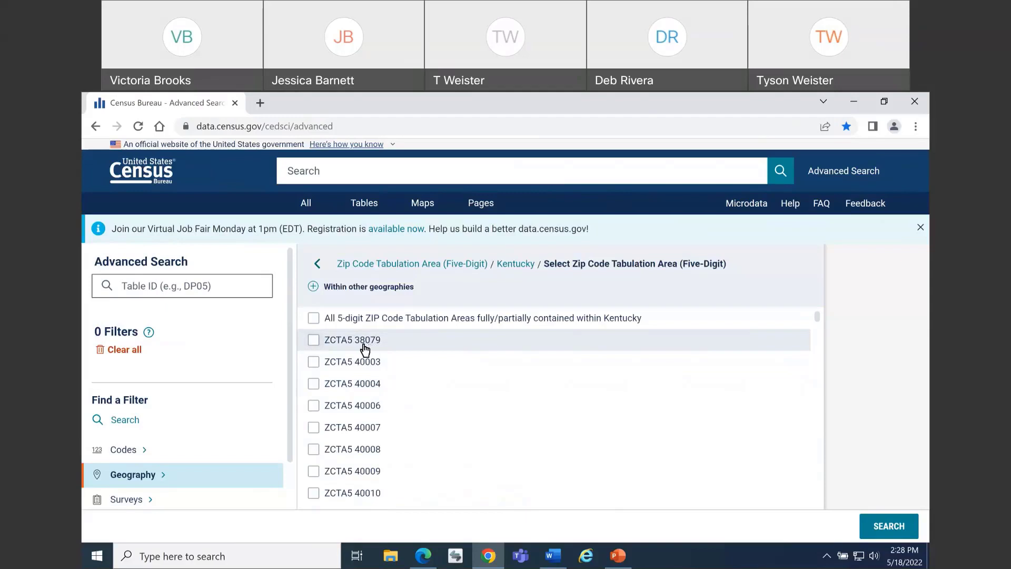
{"action": "left_click_drag", "start_coordinate": [369, 343], "coordinate": [359, 344]}
{"action": "left_click", "coordinate": [358, 349]}
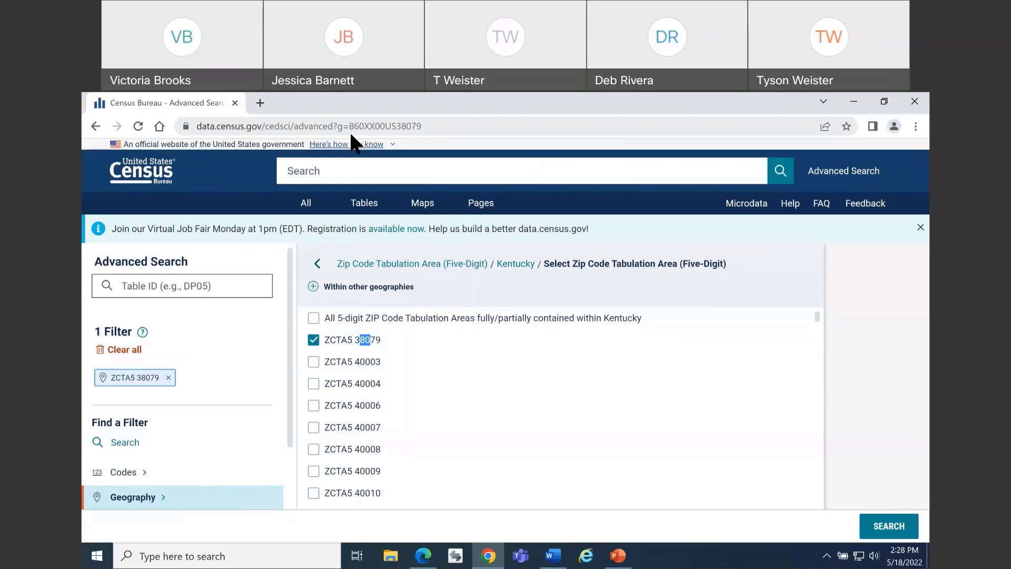
{"action": "left_click", "coordinate": [313, 339]}
{"action": "right_click", "coordinate": [345, 337]}
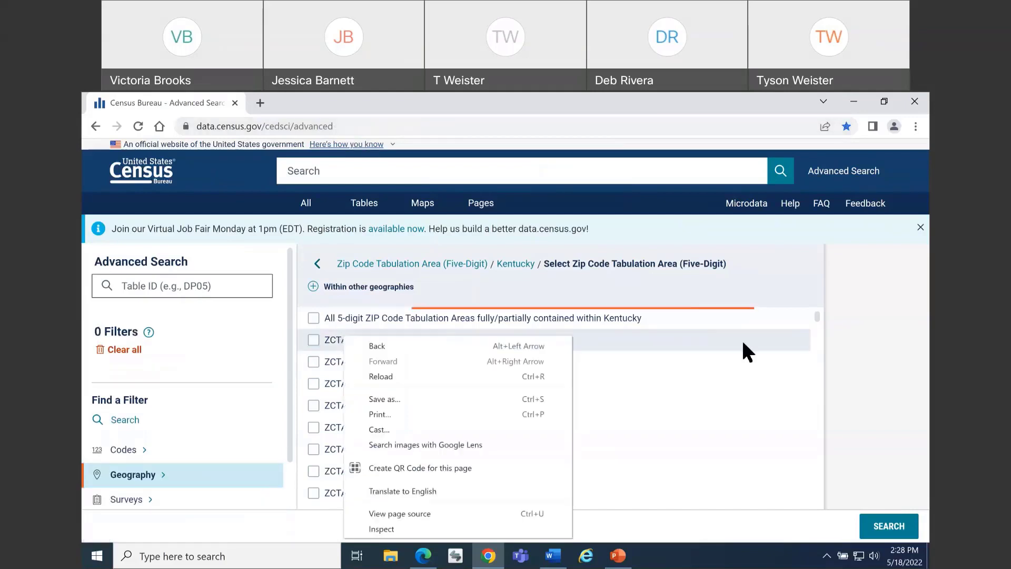
{"action": "left_click", "coordinate": [834, 340]}
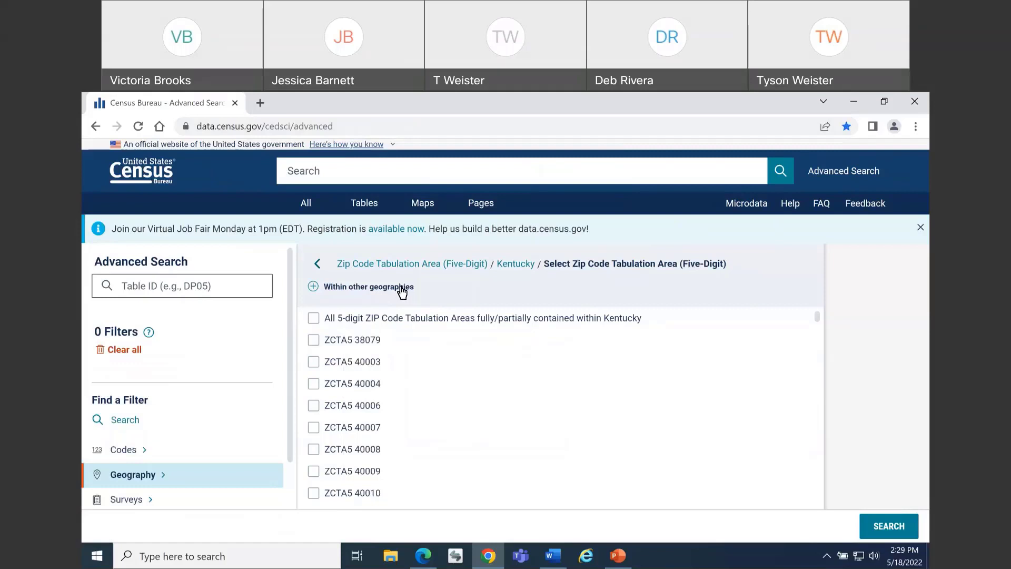
Narrow the Kentucky ZIP Code Tabulation Areas to those within the place Lexington-Fayette urban county
{"action": "left_click", "coordinate": [401, 292]}
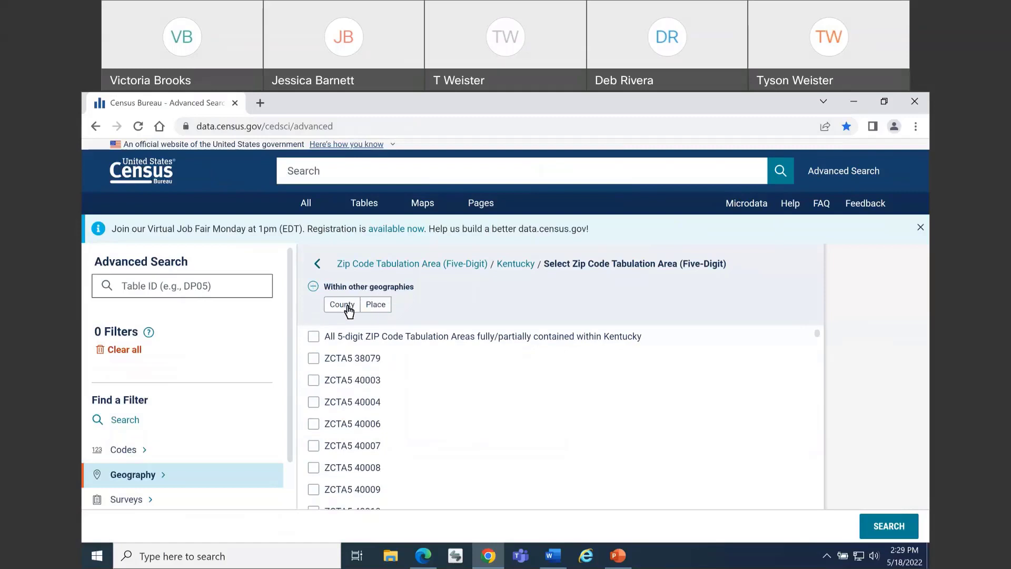
{"action": "left_click", "coordinate": [384, 311]}
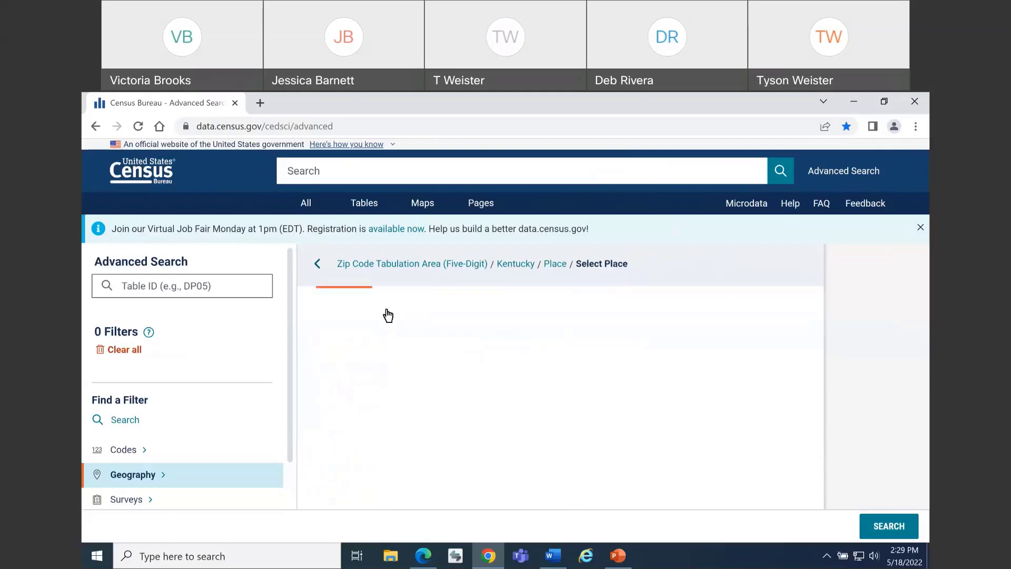
{"action": "scroll", "coordinate": [413, 356], "scroll_direction": "down", "scroll_amount": 15}
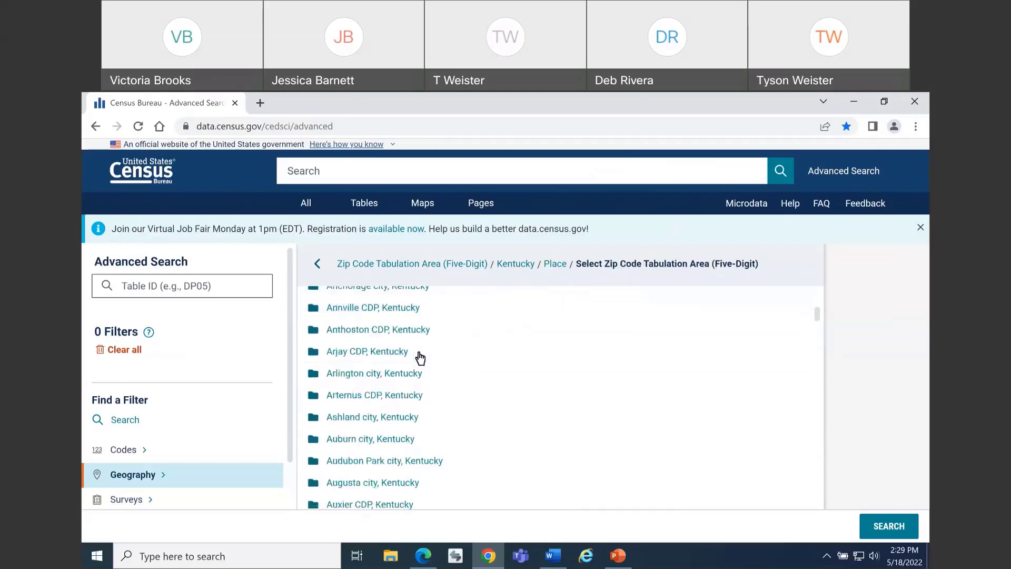
{"action": "scroll", "coordinate": [414, 355], "scroll_direction": "down", "scroll_amount": 20}
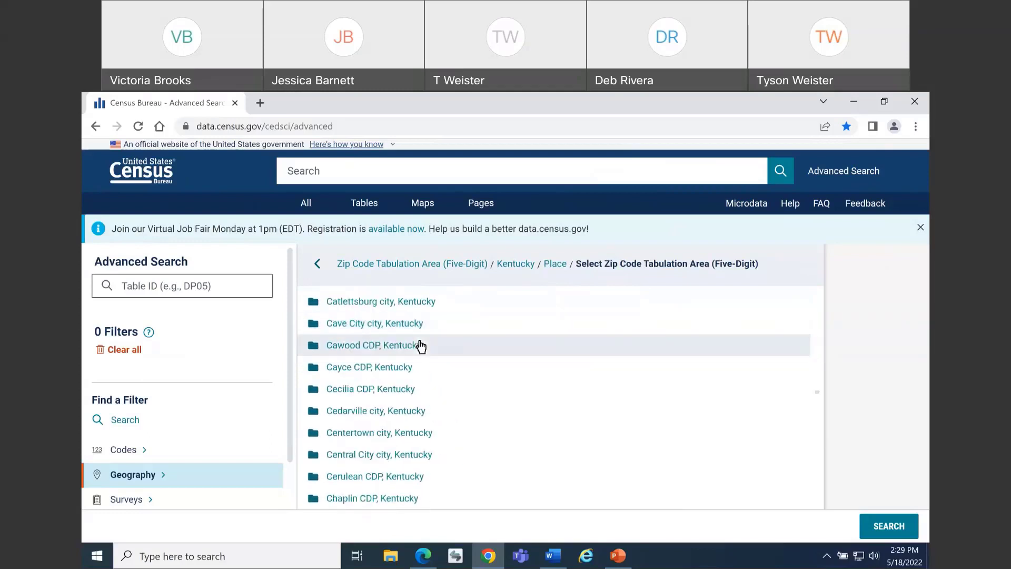
{"action": "scroll", "coordinate": [419, 357], "scroll_direction": "down", "scroll_amount": 20}
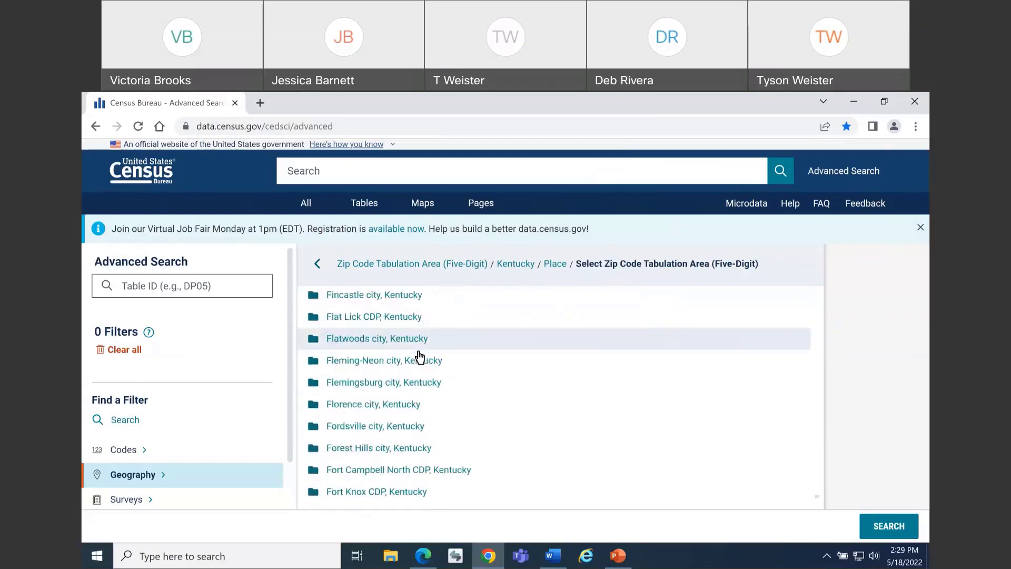
{"action": "scroll", "coordinate": [421, 357], "scroll_direction": "down", "scroll_amount": 20}
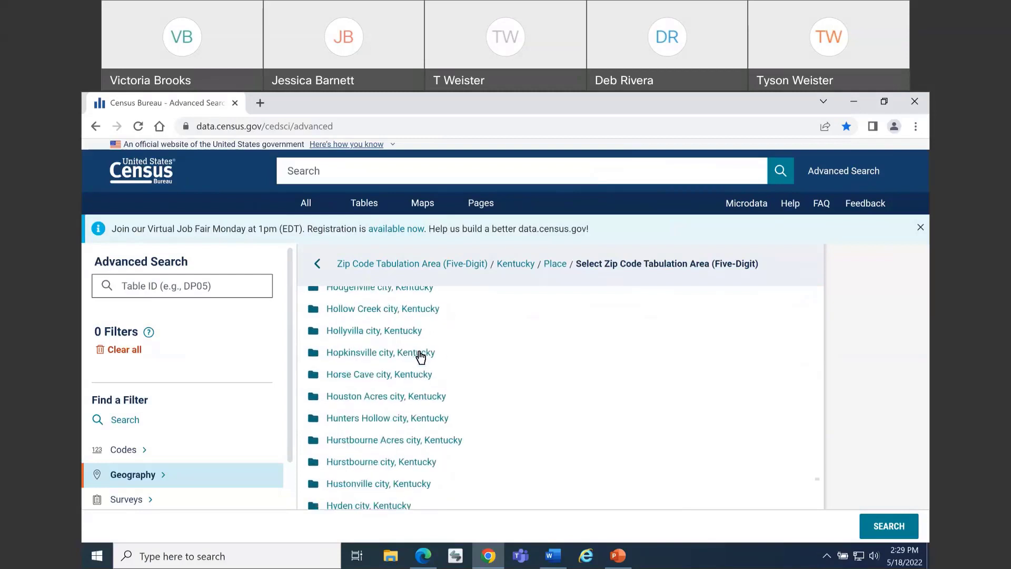
{"action": "scroll", "coordinate": [419, 357], "scroll_direction": "down", "scroll_amount": 5}
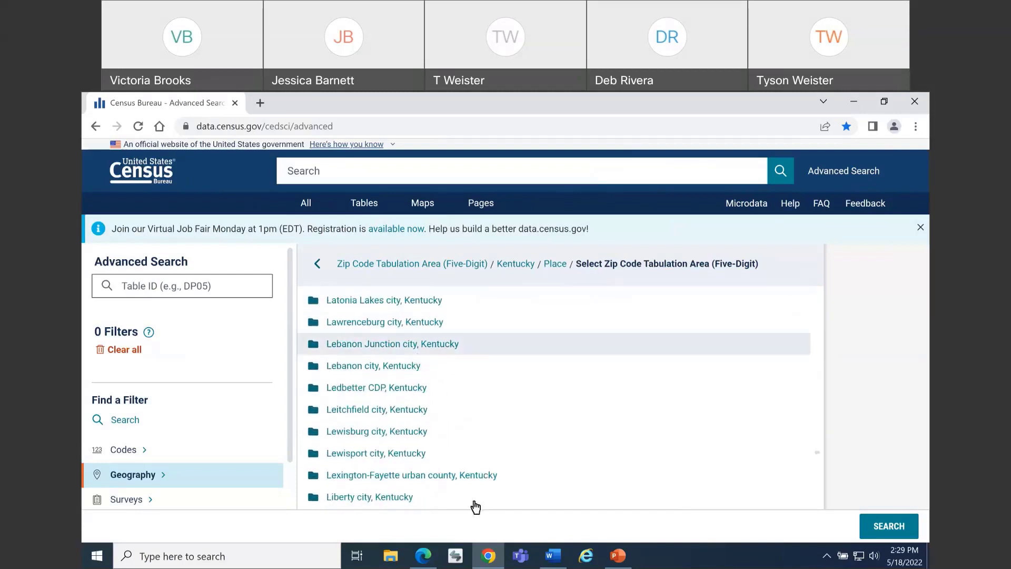
{"action": "left_click", "coordinate": [456, 480]}
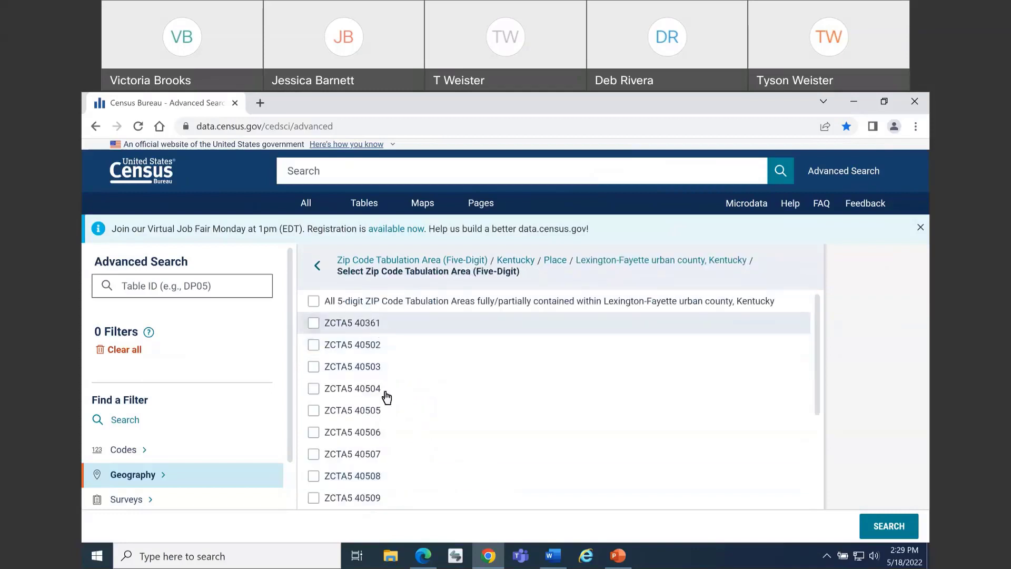
Add all 5-digit ZIP Code Tabulation Areas fully/partially contained within Lexington-Fayette urban county as a filter and highlight summary level 860 in the URL
{"action": "scroll", "coordinate": [381, 474], "scroll_direction": "down", "scroll_amount": 3}
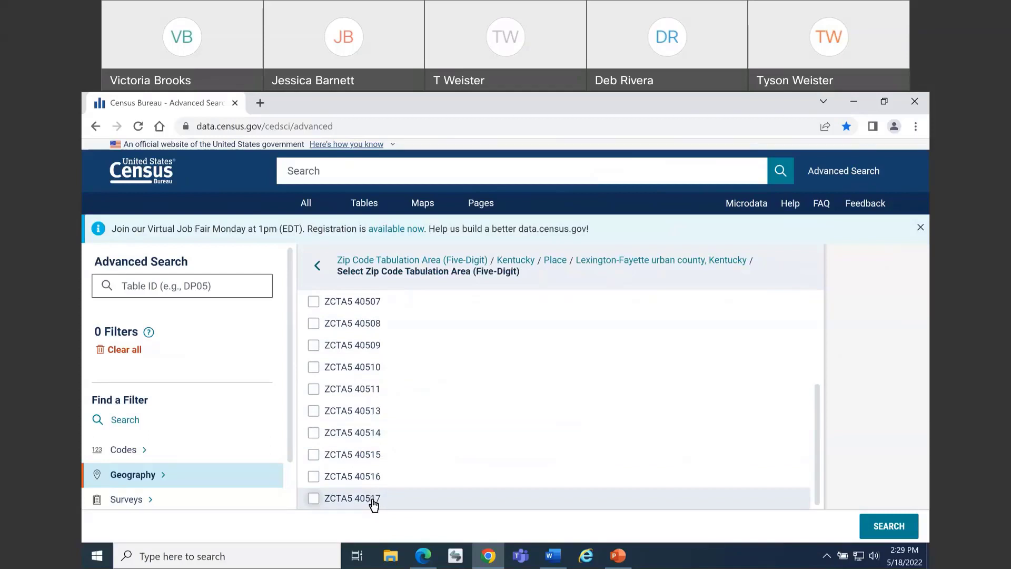
{"action": "scroll", "coordinate": [375, 503], "scroll_direction": "up", "scroll_amount": 3}
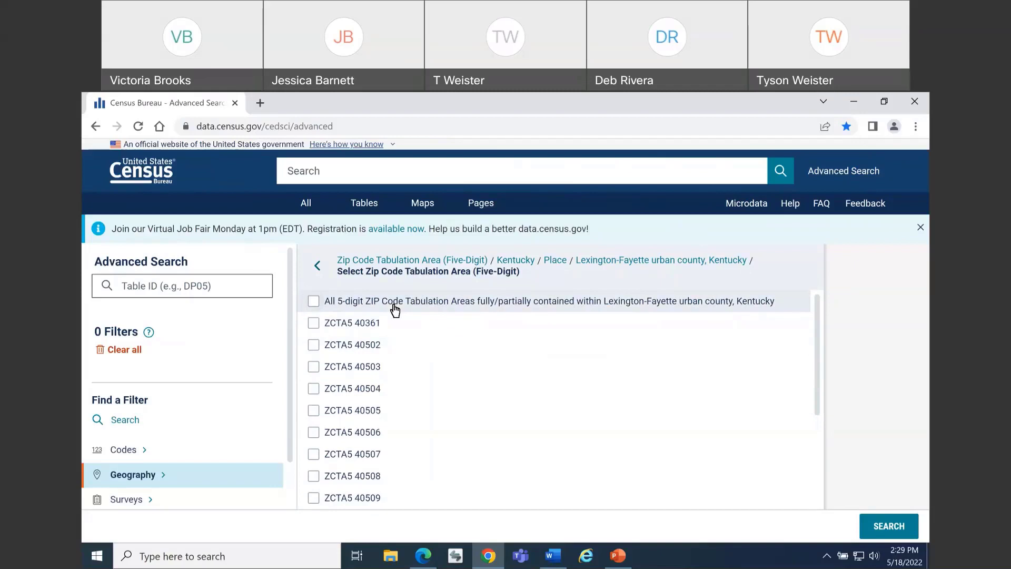
{"action": "left_click", "coordinate": [394, 311]}
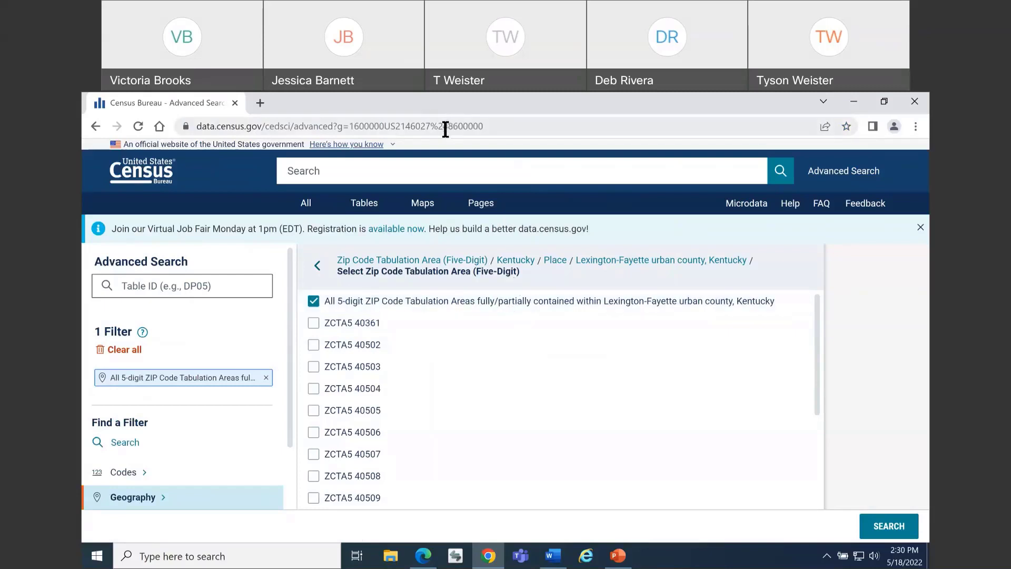
{"action": "left_click_drag", "start_coordinate": [448, 127], "coordinate": [464, 126]}
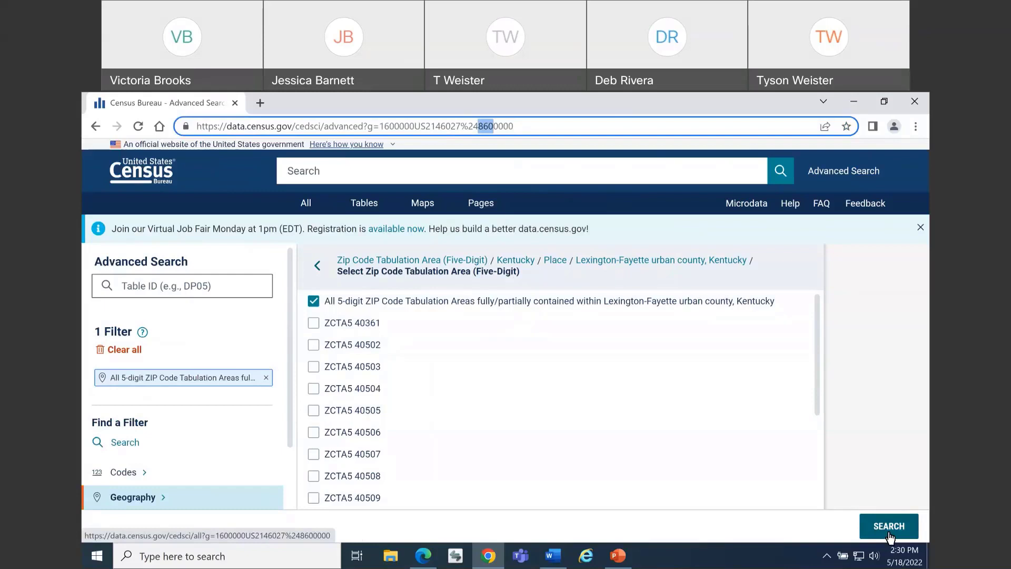
Add the Age and Sex topic filter from the Populations and People group
{"action": "scroll", "coordinate": [179, 400], "scroll_direction": "down", "scroll_amount": 2}
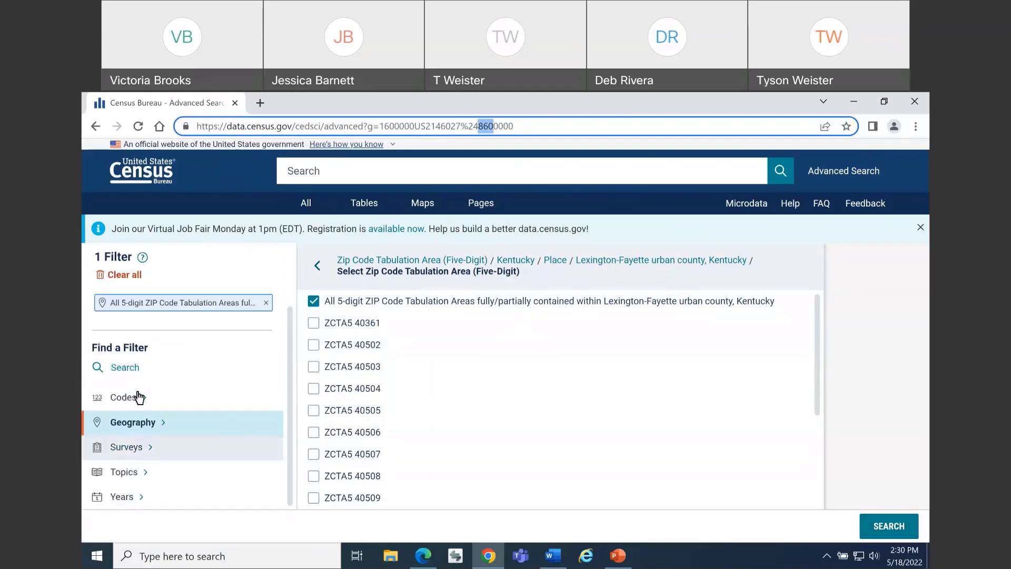
{"action": "left_click", "coordinate": [142, 475]}
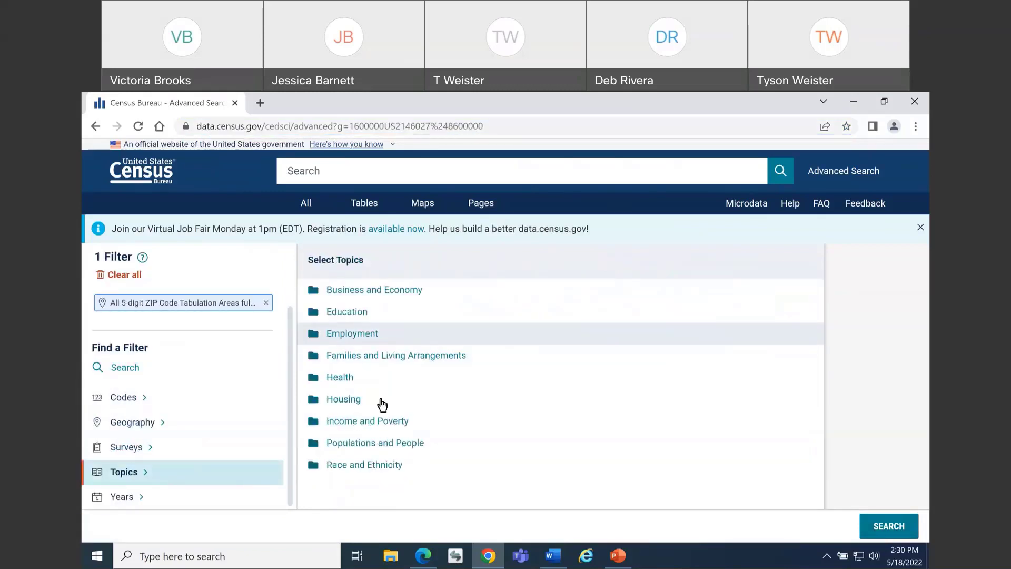
{"action": "left_click", "coordinate": [371, 443]}
{"action": "left_click", "coordinate": [361, 300]}
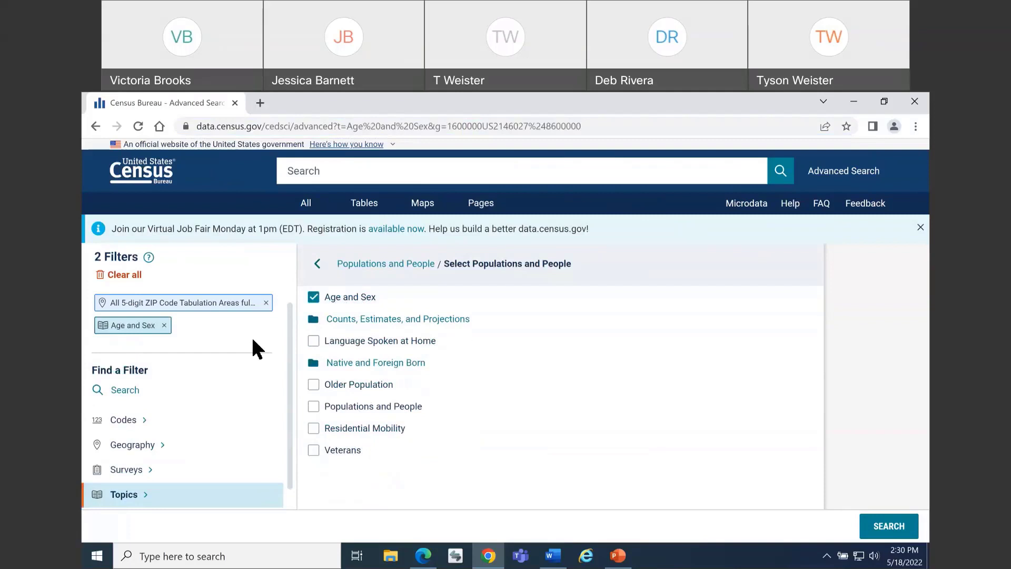
Run the filtered search, show table S0101 Age and Sex among the table results, and collapse the filter list
{"action": "left_click", "coordinate": [869, 532]}
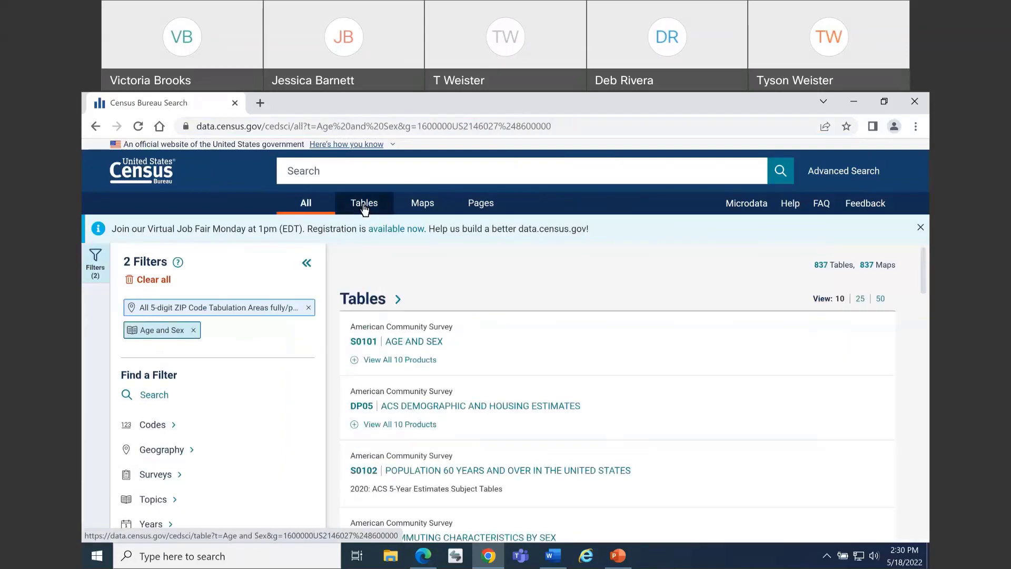
{"action": "left_click", "coordinate": [364, 205]}
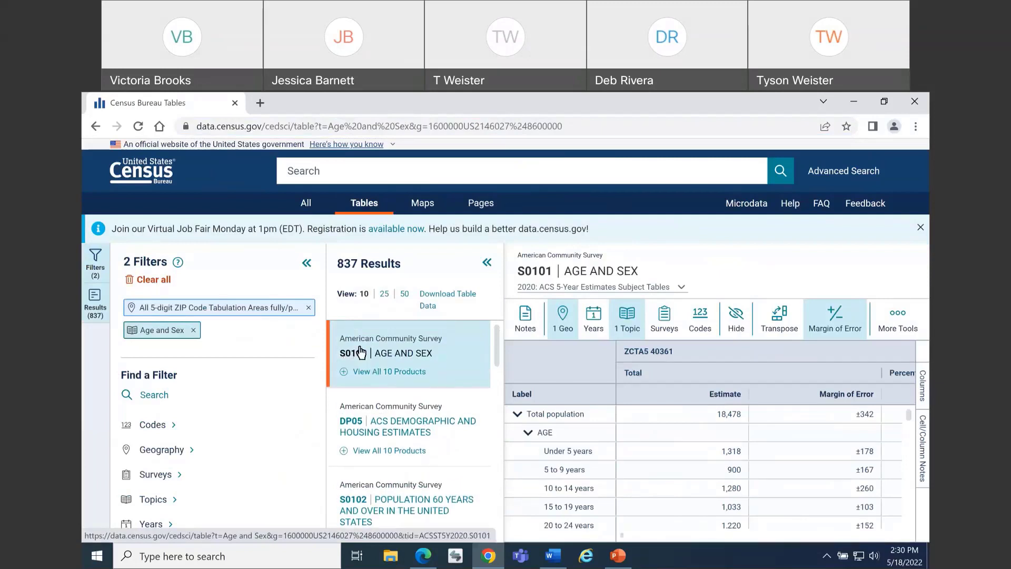
{"action": "left_click", "coordinate": [306, 263]}
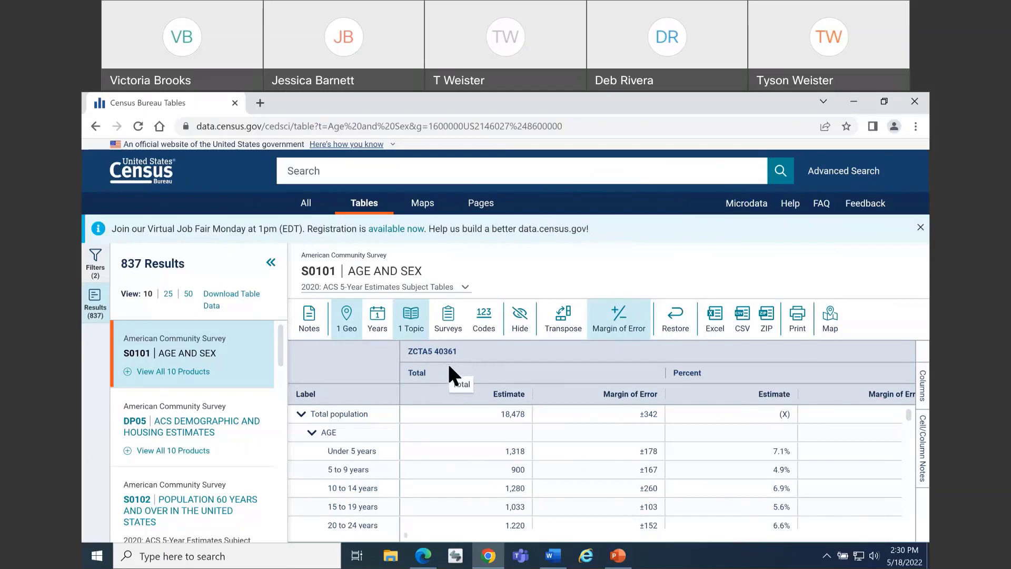
Widen the table's Label column and select the Median age (years) row label under Summary Indicators
{"action": "scroll", "coordinate": [392, 443], "scroll_direction": "down", "scroll_amount": 5}
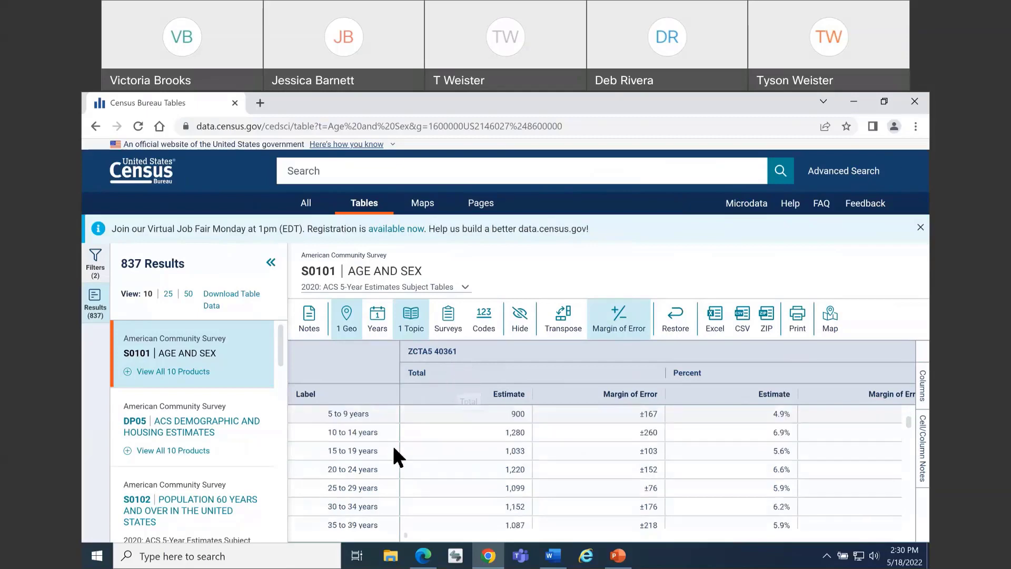
{"action": "scroll", "coordinate": [386, 440], "scroll_direction": "down", "scroll_amount": 2}
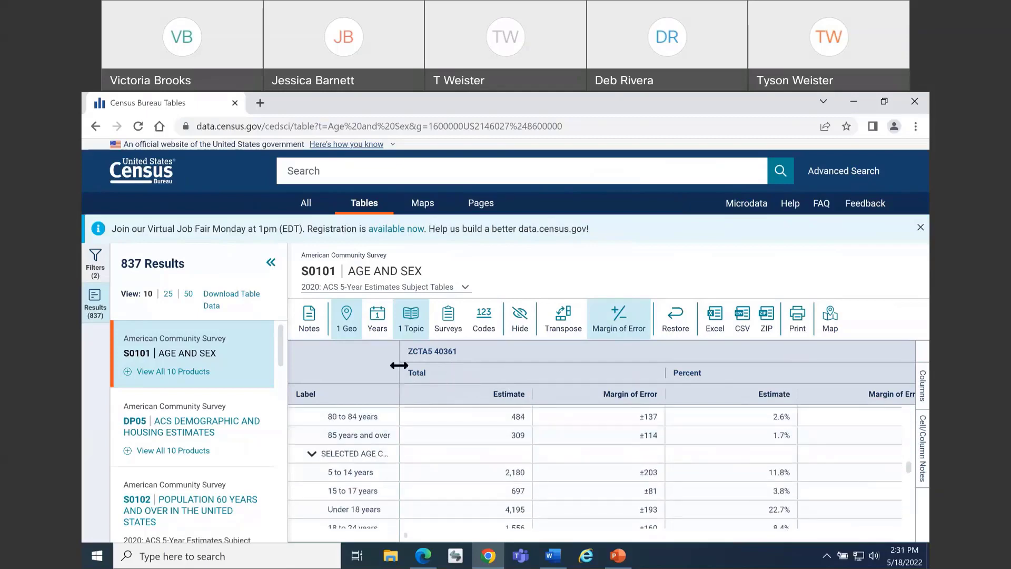
{"action": "left_click_drag", "start_coordinate": [399, 431], "coordinate": [441, 440]}
{"action": "scroll", "coordinate": [440, 441], "scroll_direction": "down", "scroll_amount": 3}
{"action": "scroll", "coordinate": [441, 441], "scroll_direction": "down", "scroll_amount": 3}
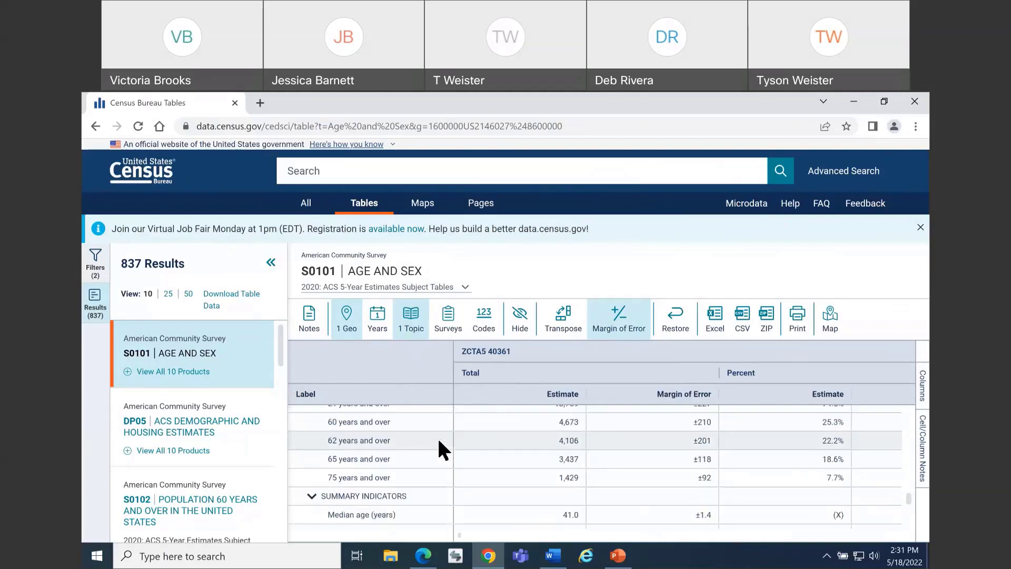
{"action": "left_click", "coordinate": [436, 448]}
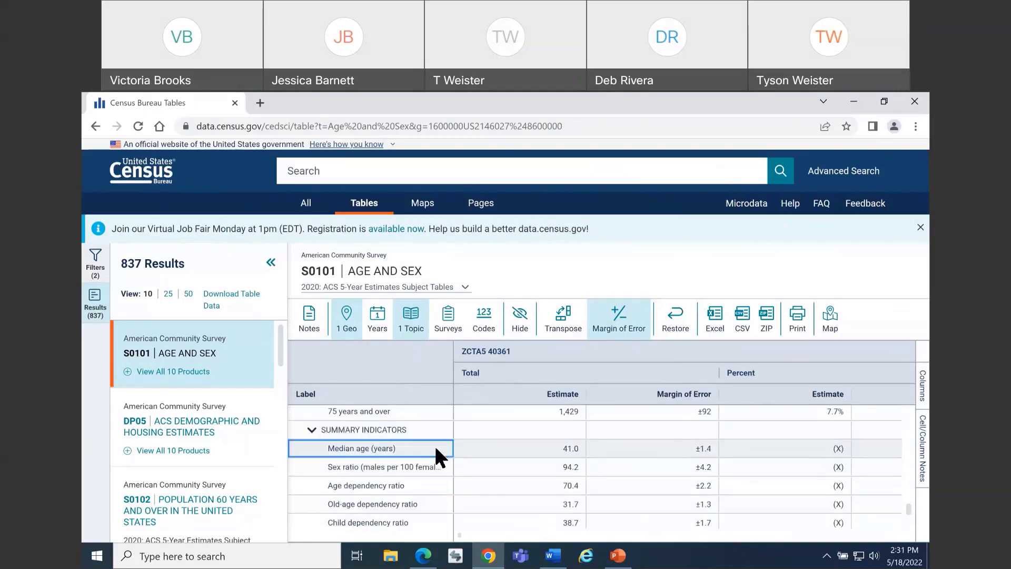
Examine the median age row across the columns, ending on the Total estimate for ZCTA5 40502
{"action": "key", "text": "Right"}
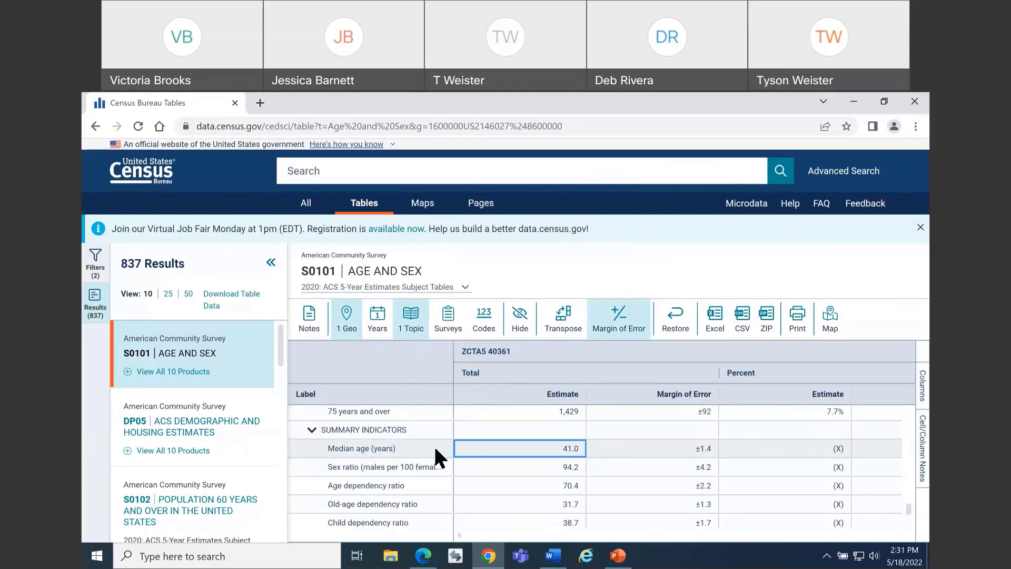
{"action": "key", "text": "Right"}
{"action": "key", "text": "Right"}
{"action": "key", "text": "Right"}
{"action": "key", "text": "Right"}
{"action": "key", "text": "Right"}
{"action": "key", "text": "Right"}
{"action": "key", "text": "Right"}
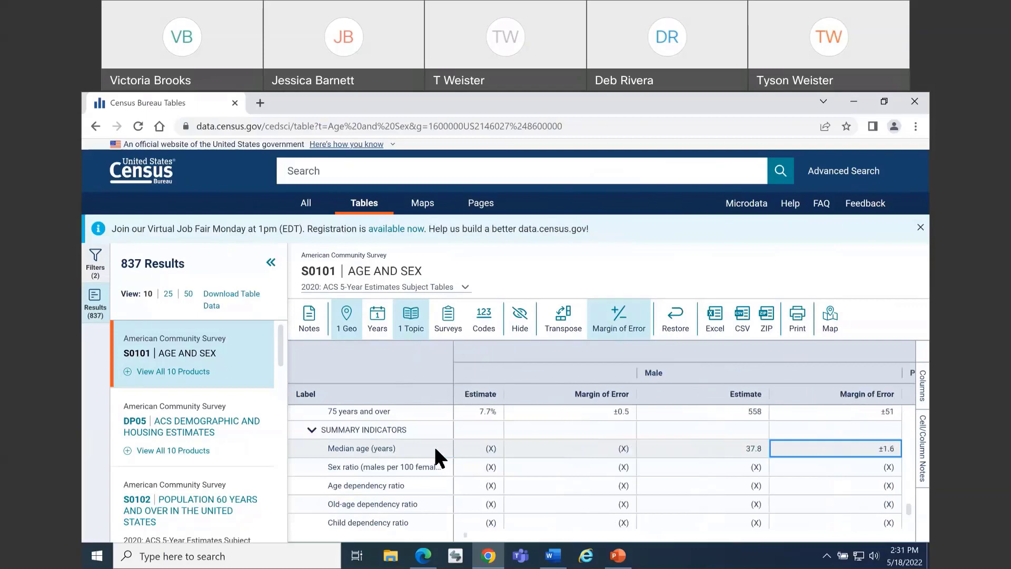
{"action": "key", "text": "Right"}
{"action": "key", "text": "Right"}
{"action": "key", "text": "Right"}
{"action": "key", "text": "Right"}
{"action": "key", "text": "Right"}
{"action": "key", "text": "Right"}
{"action": "key", "text": "Right"}
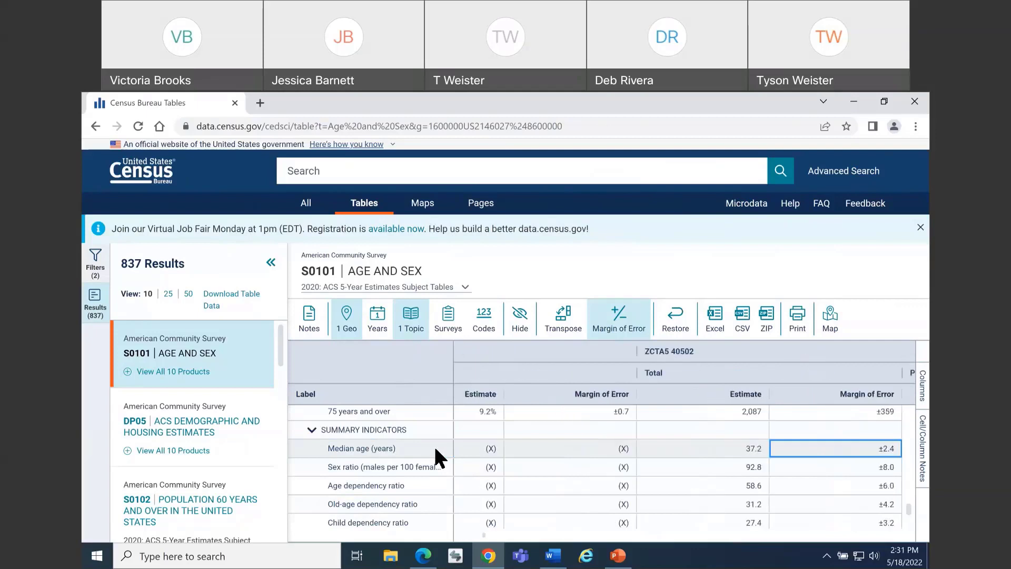
{"action": "key", "text": "Left"}
{"action": "key", "text": "Left"}
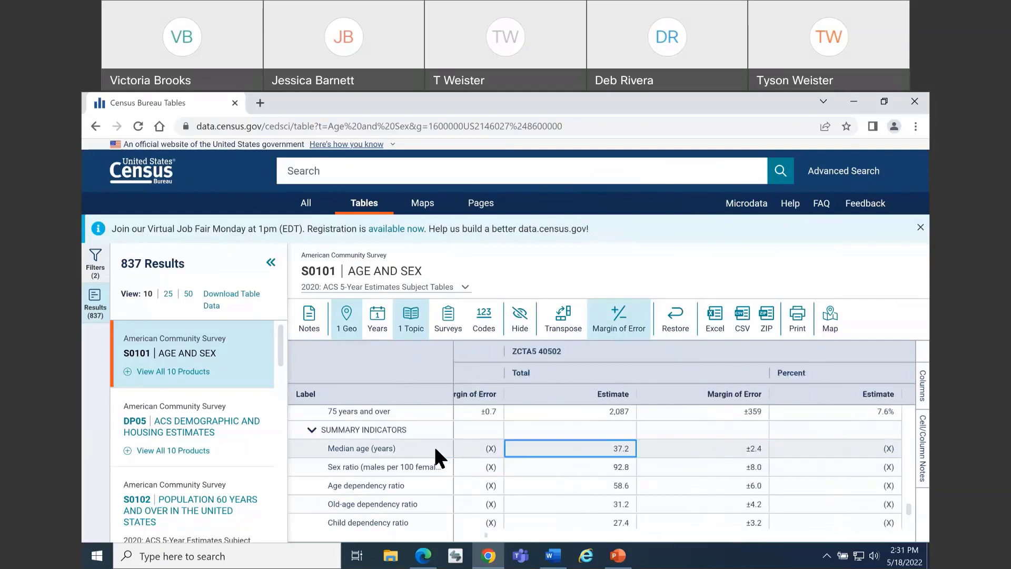
Show table S0101 Age and Sex as a thematic map and check which geography layer the map uses
{"action": "left_click", "coordinate": [412, 216]}
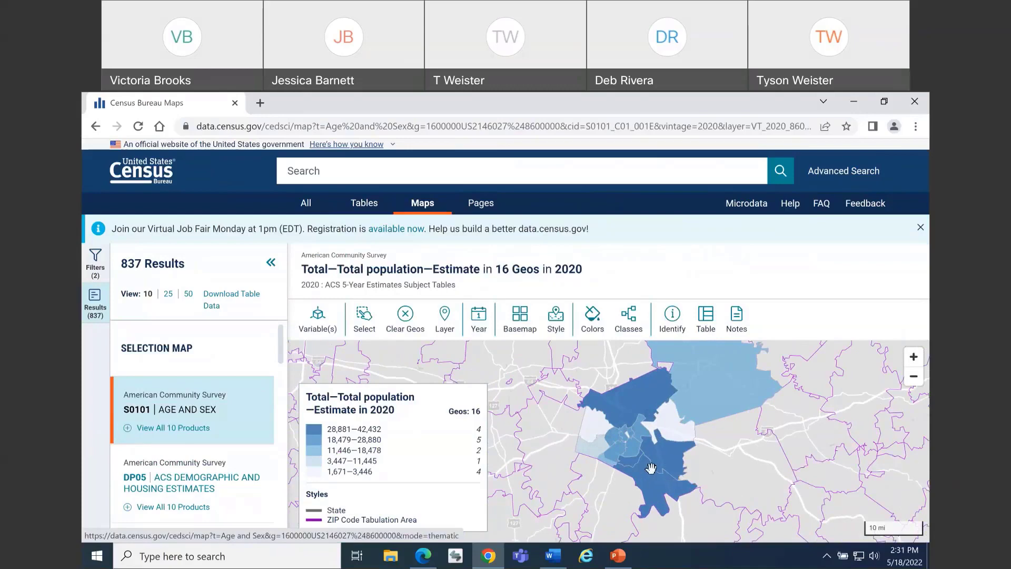
{"action": "scroll", "coordinate": [635, 416], "scroll_direction": "up", "scroll_amount": 1}
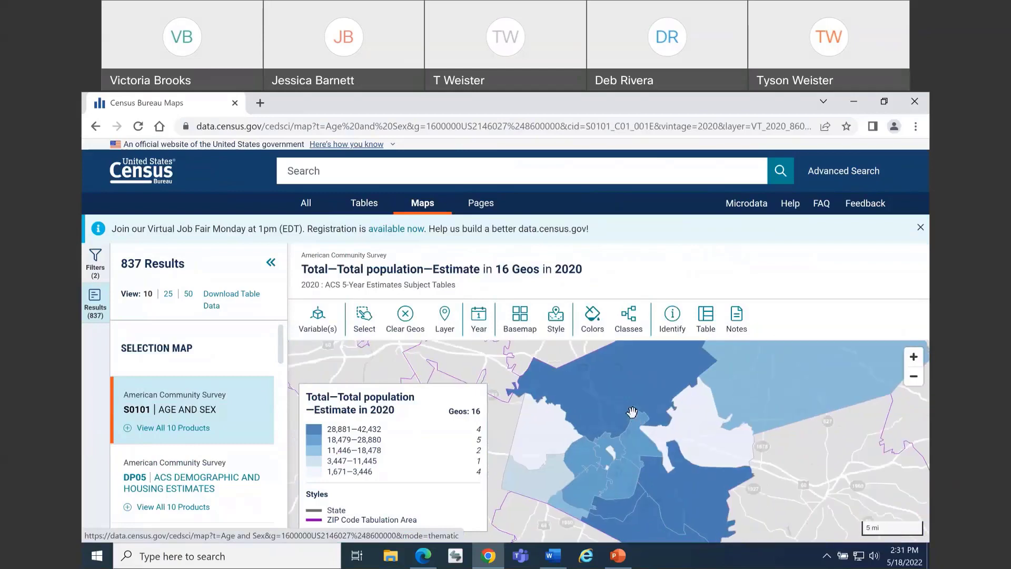
{"action": "scroll", "coordinate": [630, 412], "scroll_direction": "up", "scroll_amount": 1}
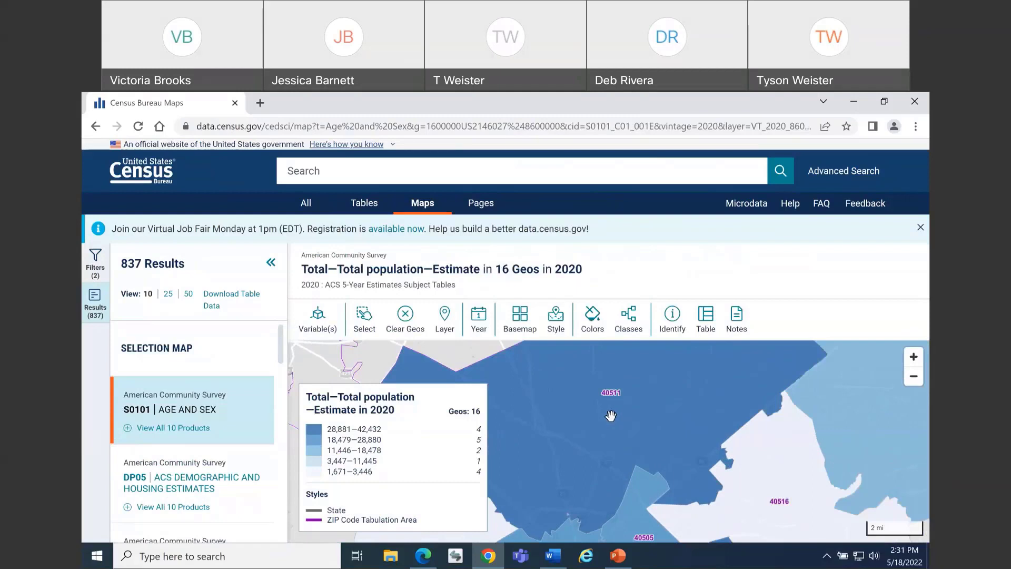
{"action": "scroll", "coordinate": [607, 408], "scroll_direction": "down", "scroll_amount": 1}
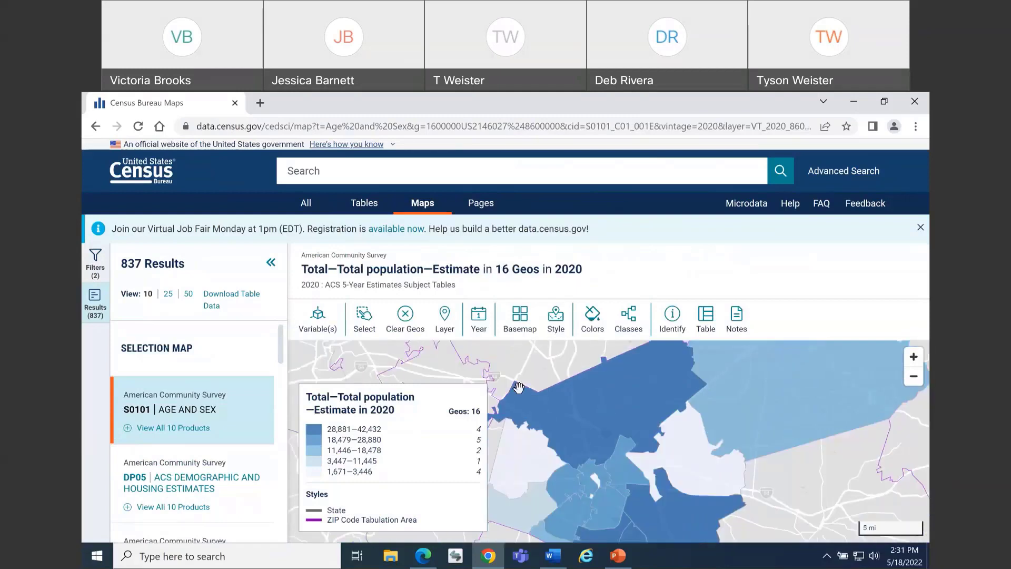
{"action": "left_click", "coordinate": [447, 332]}
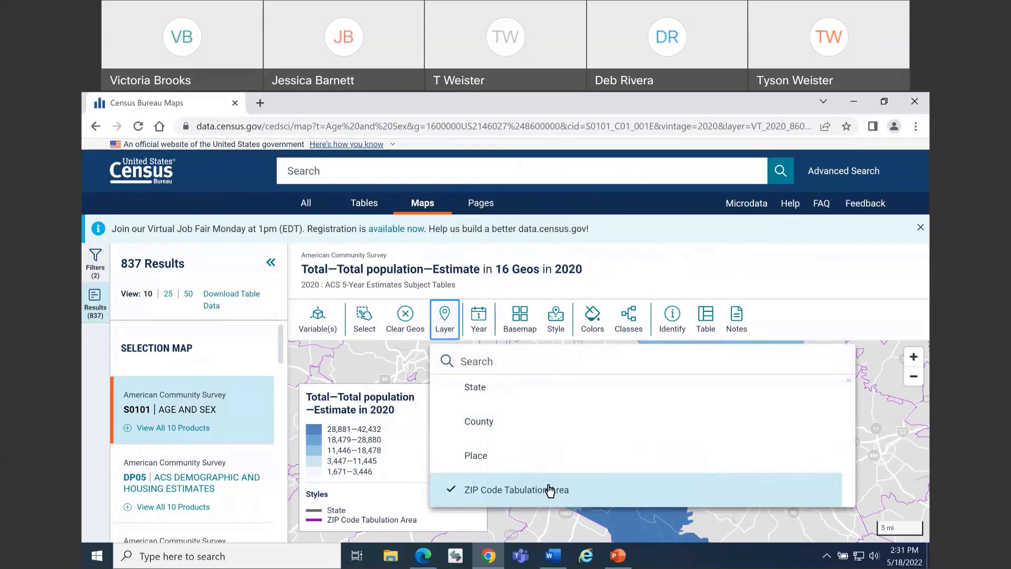
{"action": "left_click", "coordinate": [515, 277]}
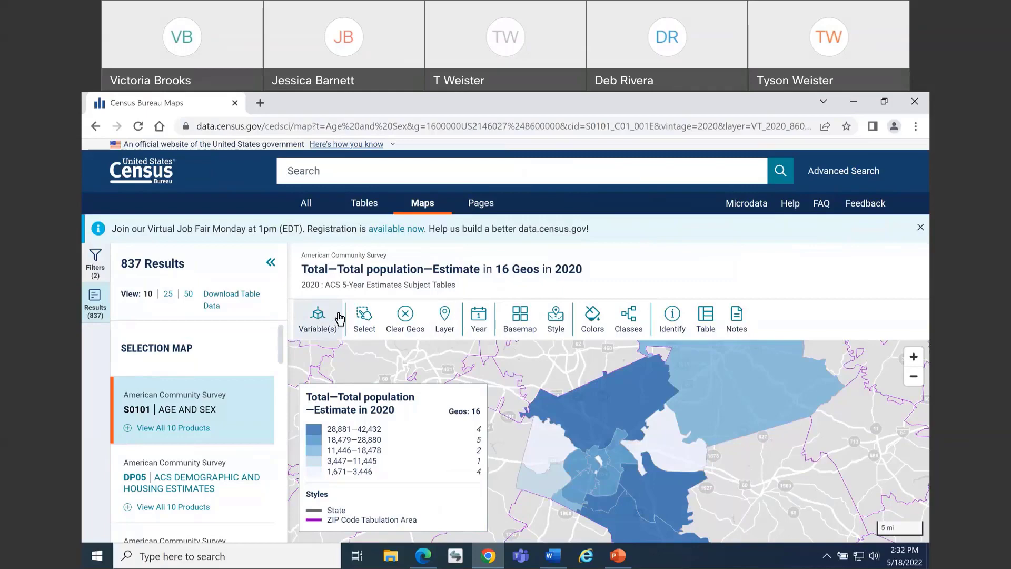
Search the map variables for "median age" and map Total—Total population—SUMMARY INDICATORS—Median age (years)—Estimate
{"action": "left_click", "coordinate": [313, 331]}
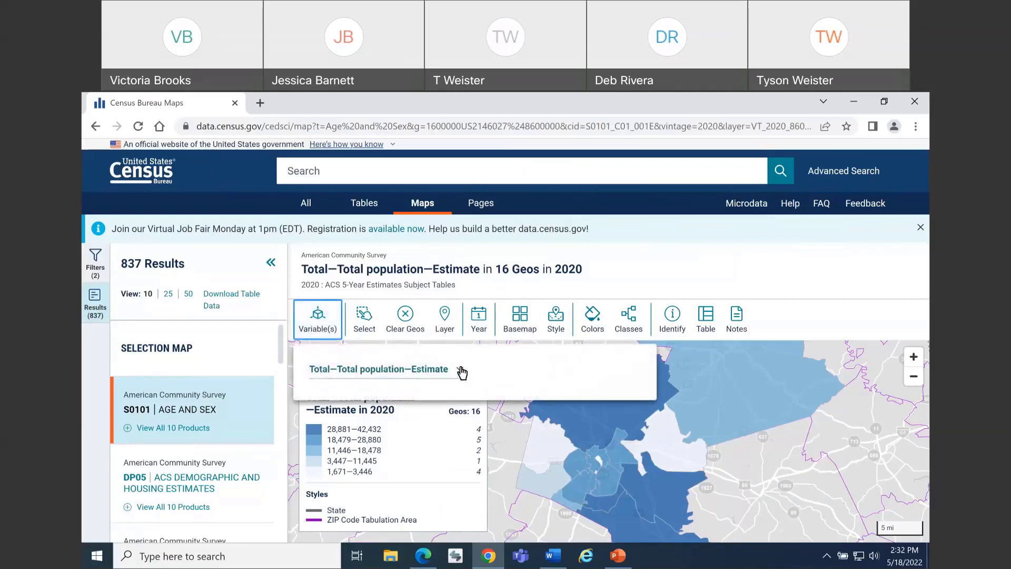
{"action": "left_click", "coordinate": [461, 370]}
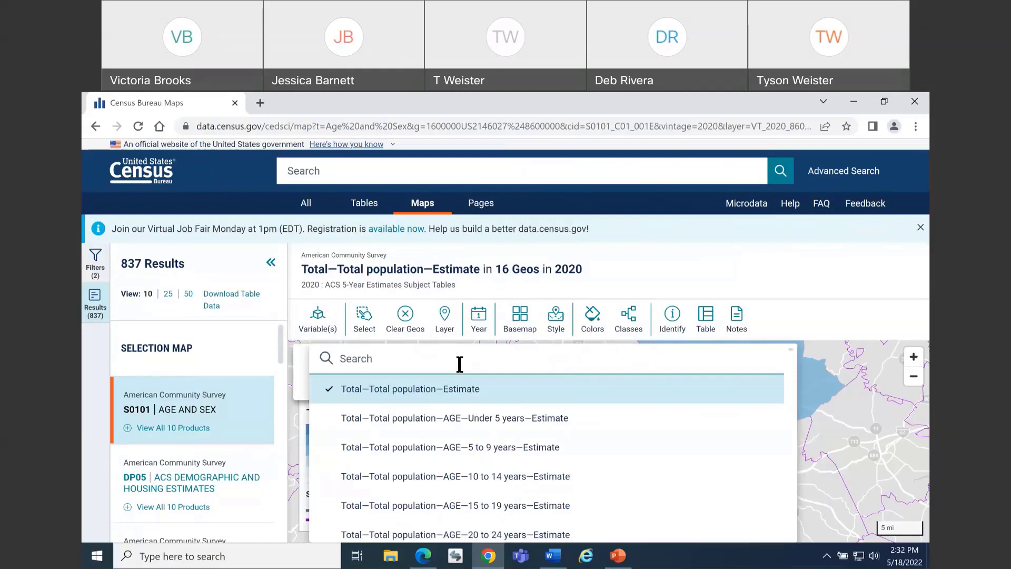
{"action": "type", "text": "median"}
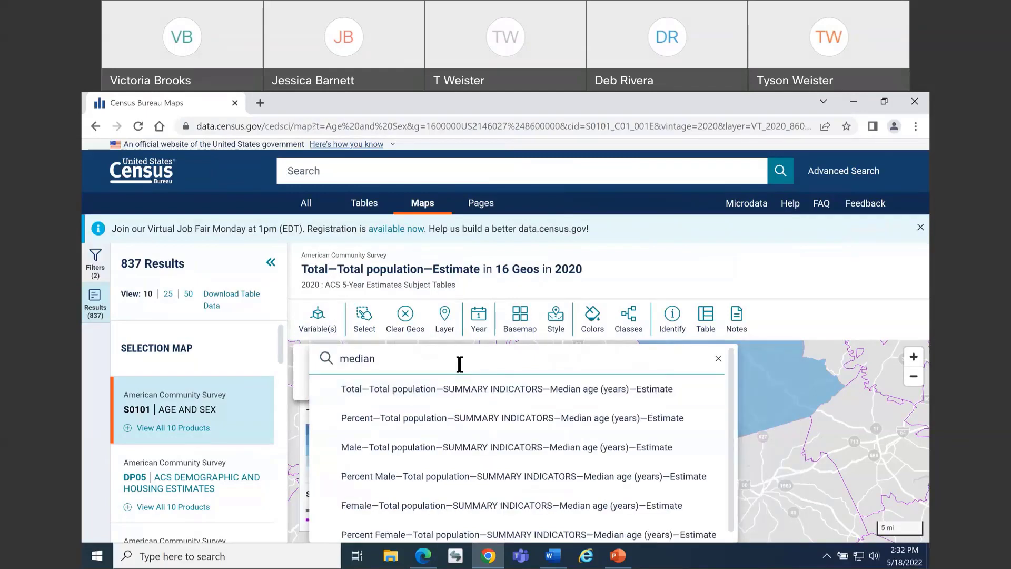
{"action": "type", "text": " age"}
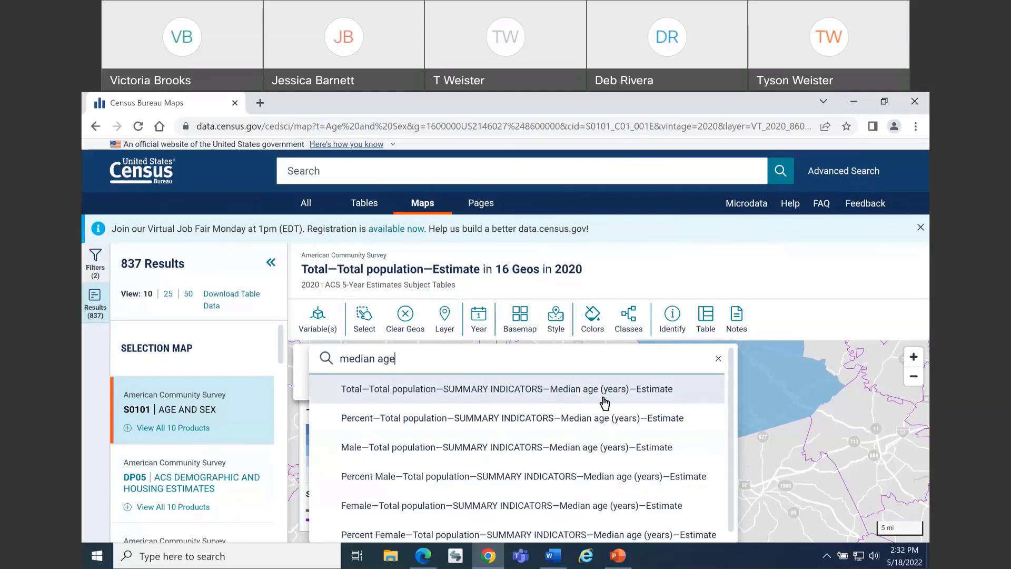
{"action": "left_click", "coordinate": [675, 388]}
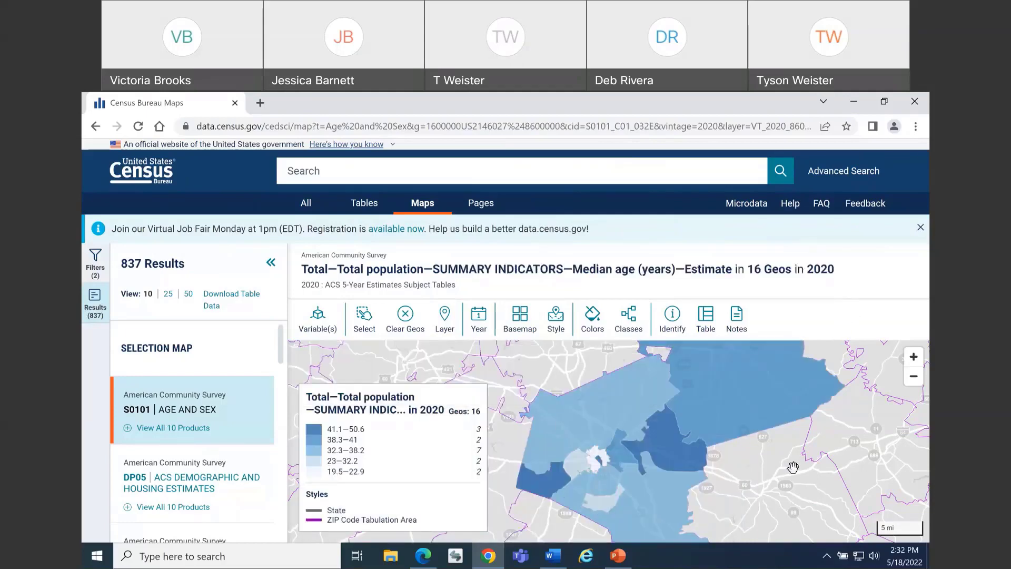
Collapse the results list and reduce the browser zoom one level to give the map more room
{"action": "left_click_drag", "start_coordinate": [561, 432], "coordinate": [547, 434]}
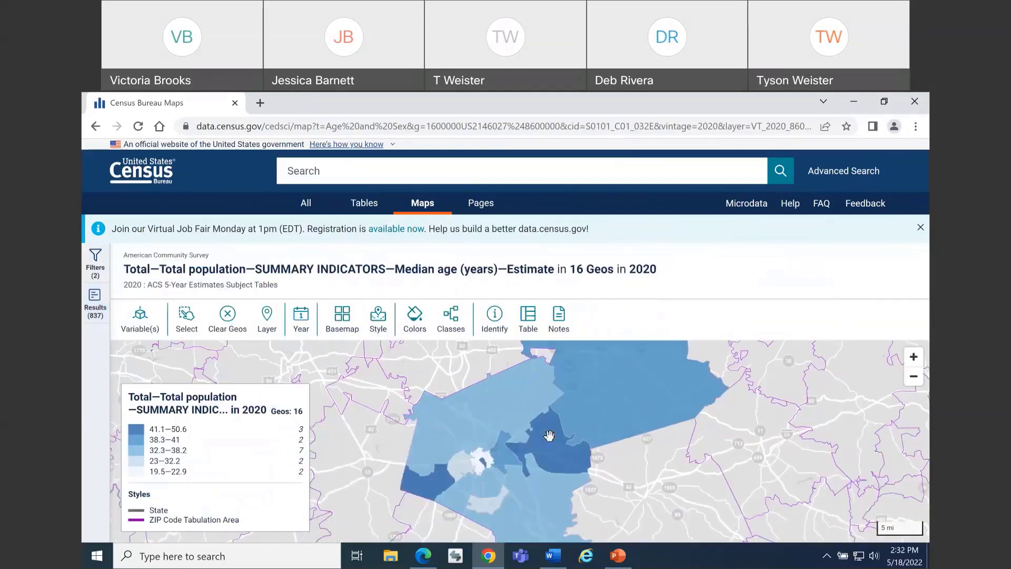
{"action": "key", "text": "ctrl+minus"}
{"action": "scroll", "coordinate": [546, 439], "scroll_direction": "down", "scroll_amount": 3}
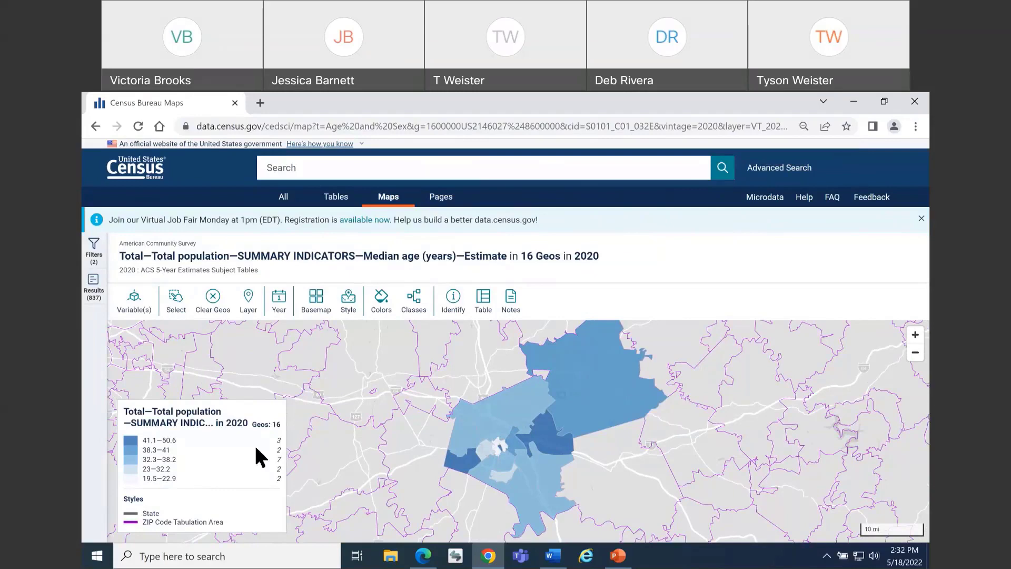
View the median age for ZCTA5 40516 on the map, and close its information box
{"action": "scroll", "coordinate": [527, 434], "scroll_direction": "up", "scroll_amount": 5}
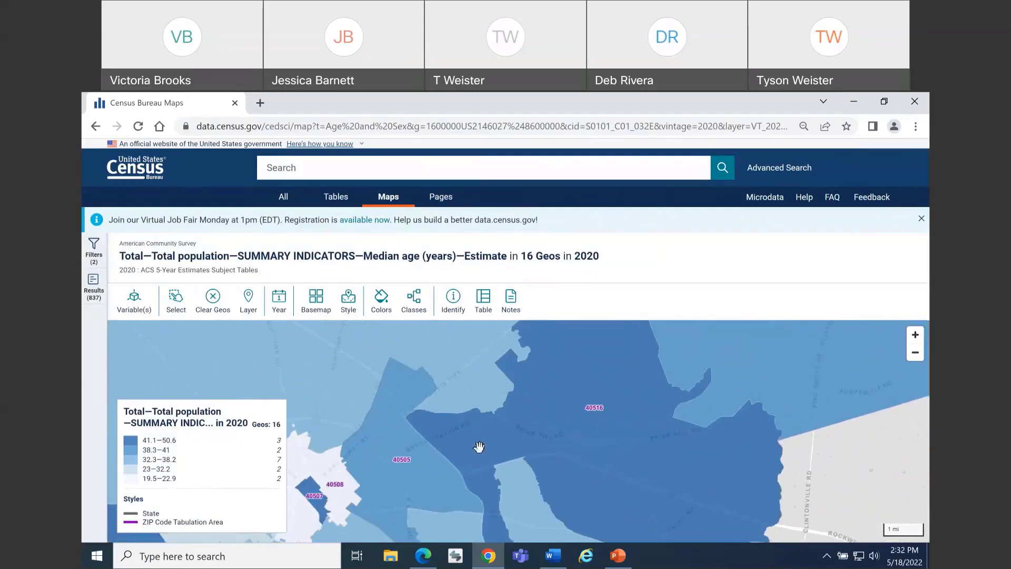
{"action": "scroll", "coordinate": [476, 441], "scroll_direction": "up", "scroll_amount": 2}
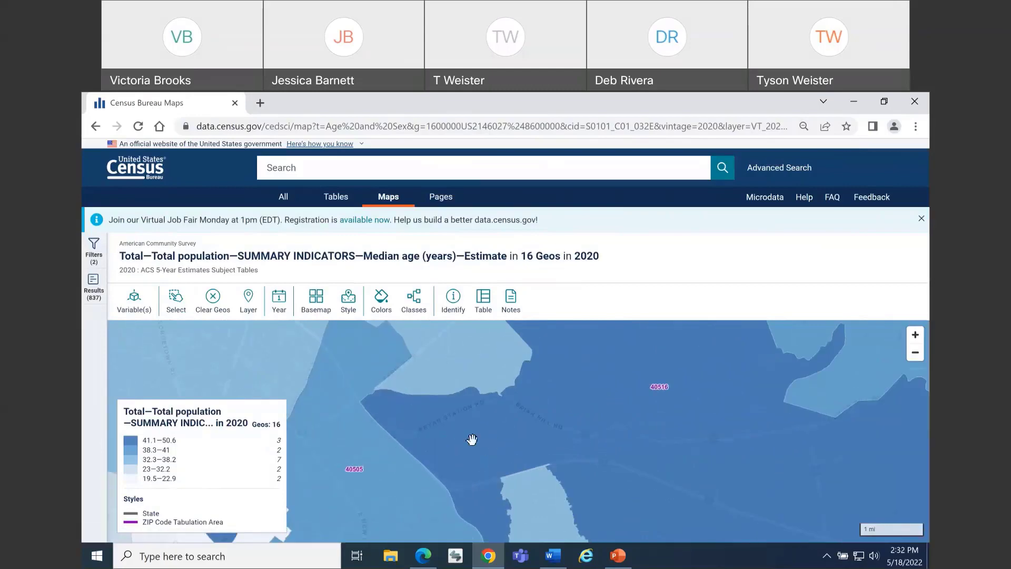
{"action": "left_click", "coordinate": [475, 441]}
{"action": "scroll", "coordinate": [476, 455], "scroll_direction": "down", "scroll_amount": 1}
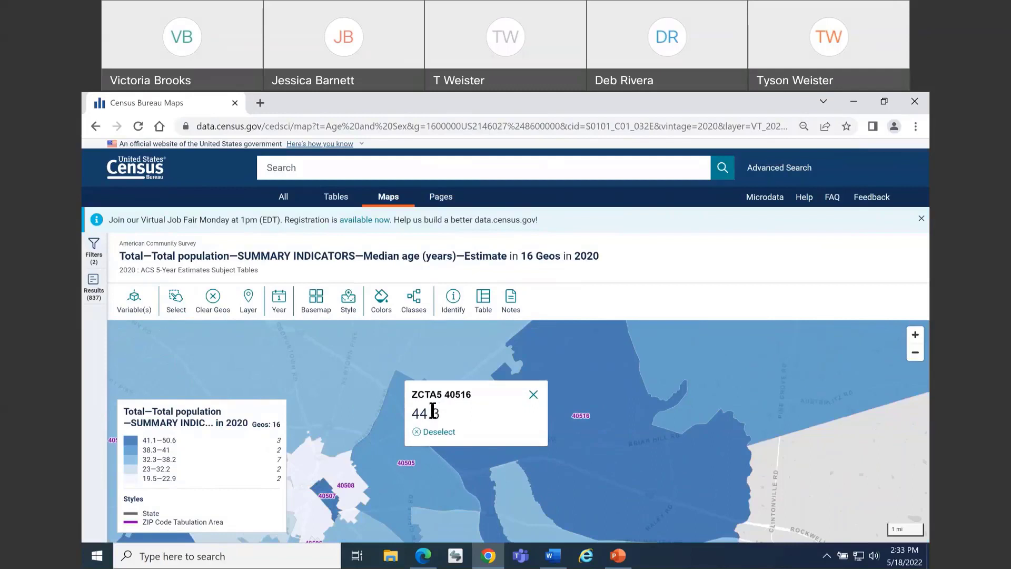
{"action": "left_click", "coordinate": [533, 394]}
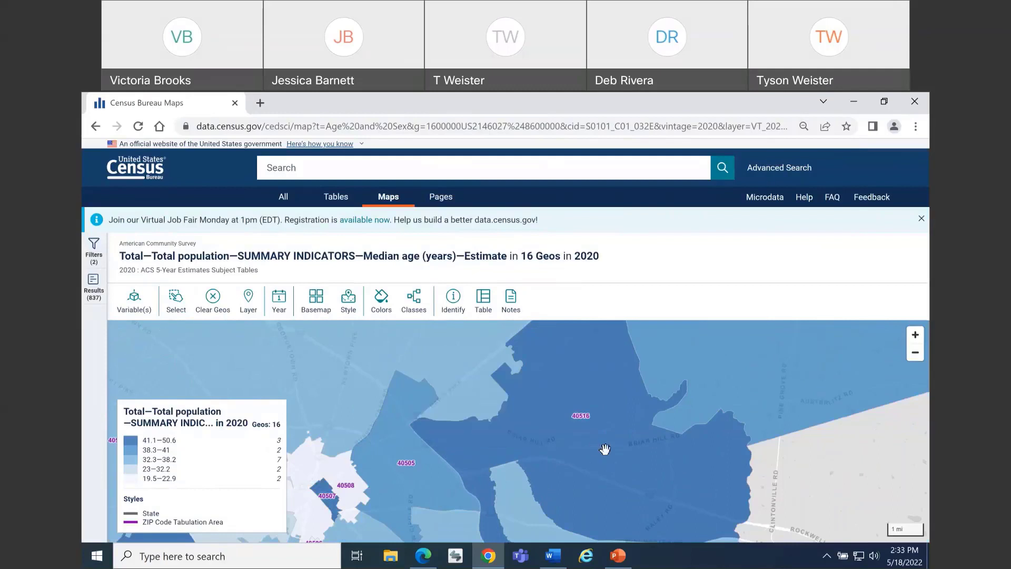
Add Place boundary lines and labels to the map, and expand the legend's full list of boundary styles
{"action": "scroll", "coordinate": [600, 450], "scroll_direction": "down", "scroll_amount": 2}
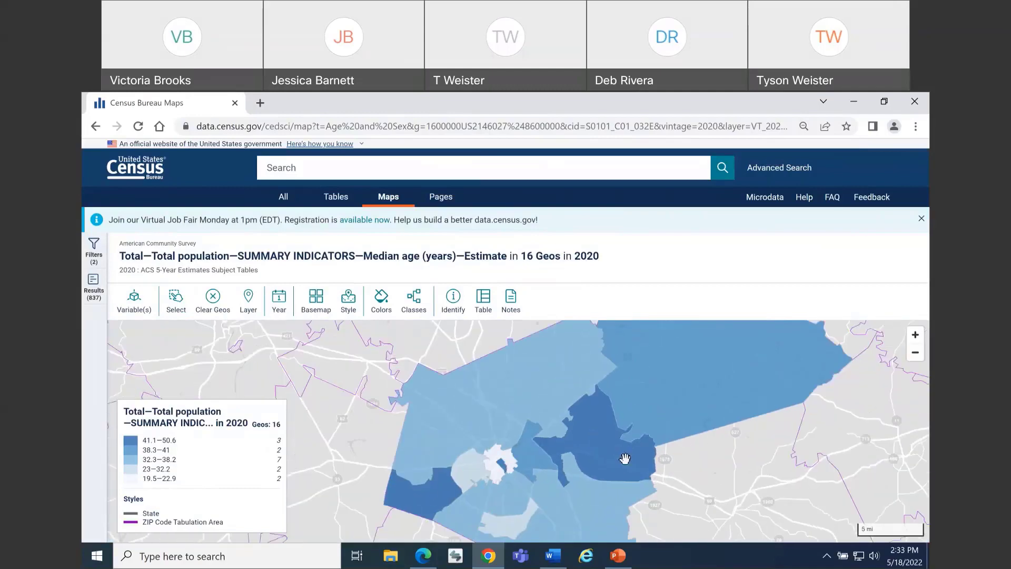
{"action": "scroll", "coordinate": [625, 460], "scroll_direction": "down", "scroll_amount": 2}
{"action": "left_click_drag", "start_coordinate": [655, 481], "coordinate": [548, 470]}
{"action": "scroll", "coordinate": [547, 469], "scroll_direction": "down", "scroll_amount": 1}
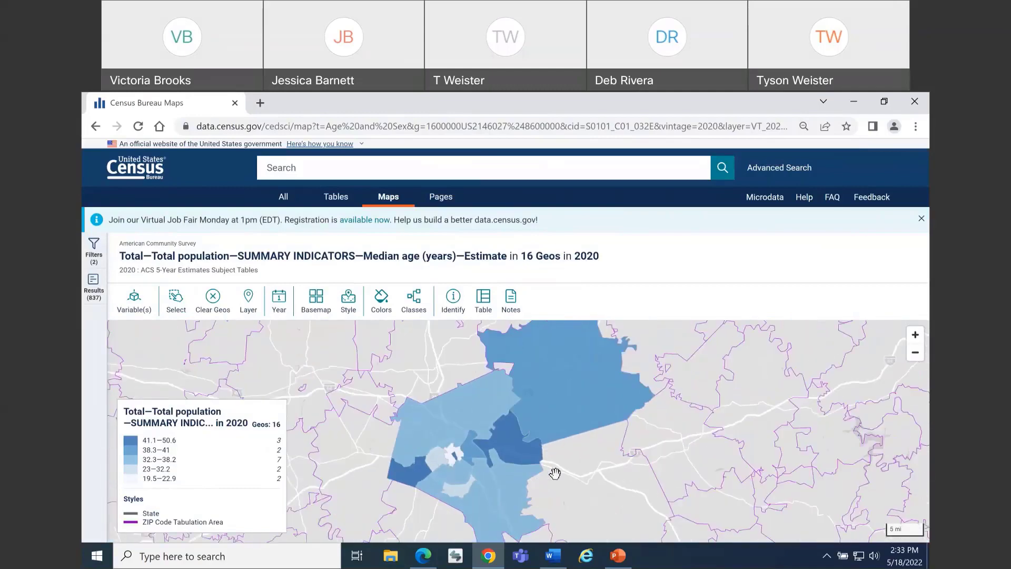
{"action": "left_click", "coordinate": [352, 316]}
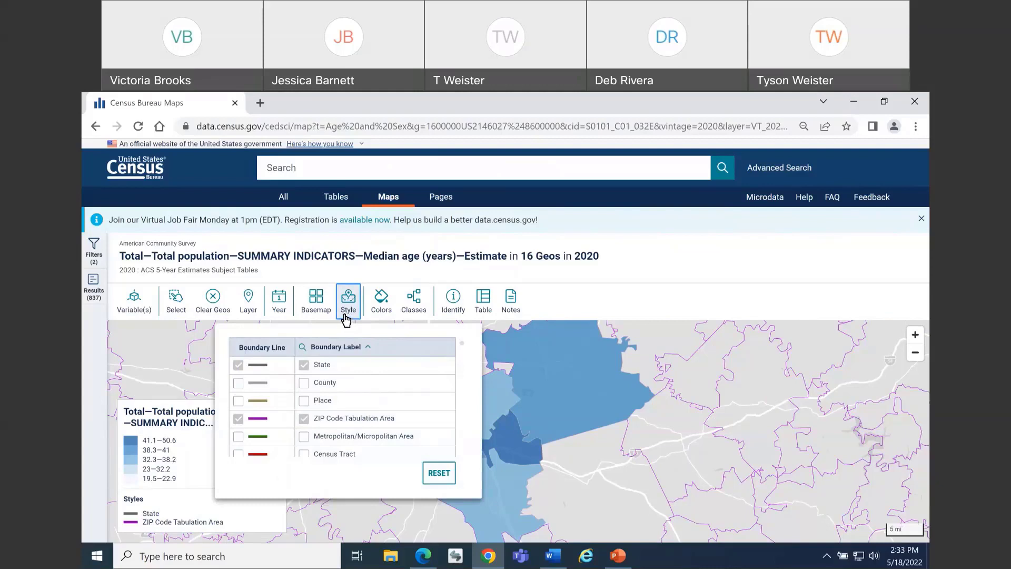
{"action": "left_click", "coordinate": [239, 402]}
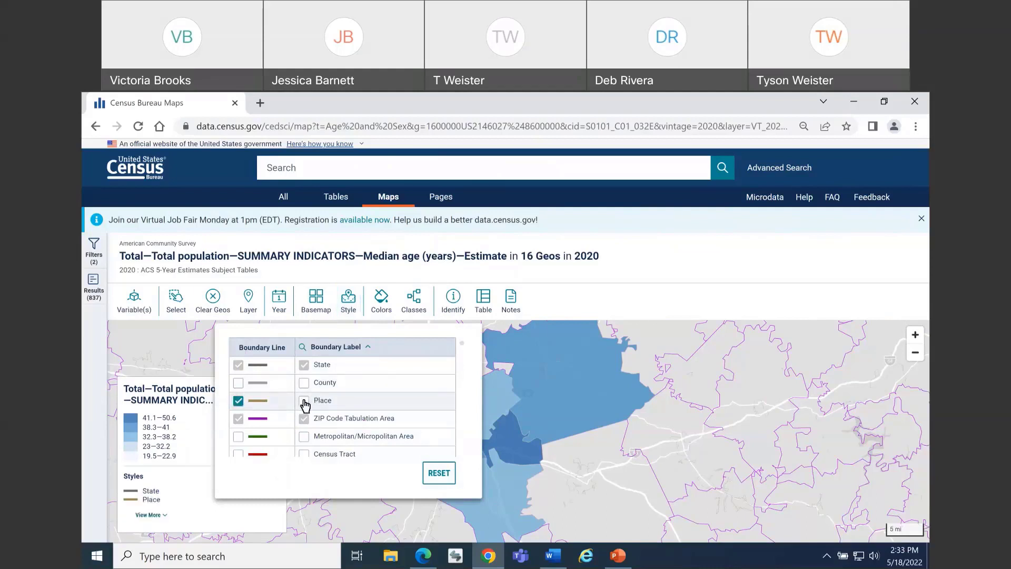
{"action": "left_click", "coordinate": [304, 401]}
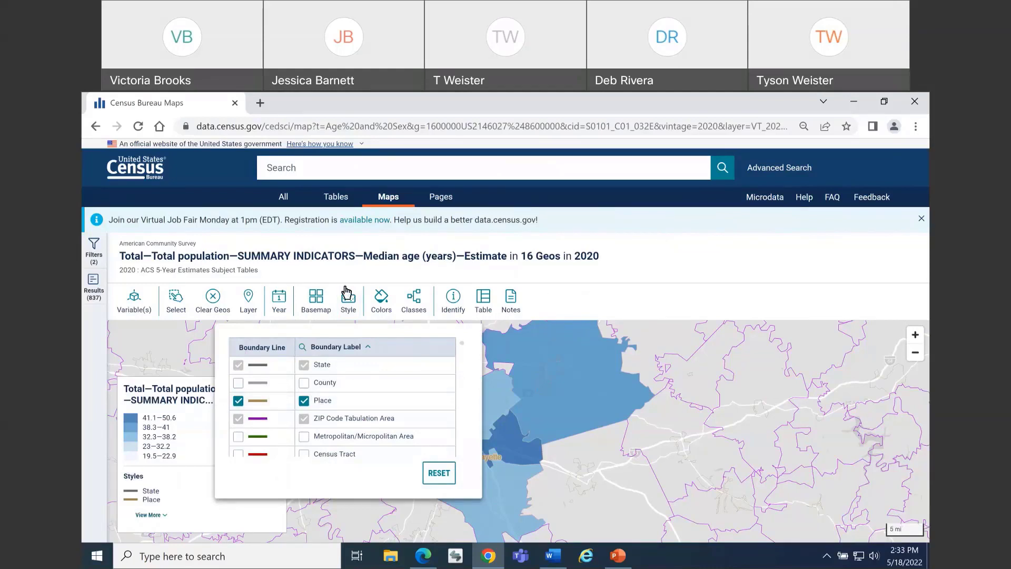
{"action": "left_click", "coordinate": [346, 294]}
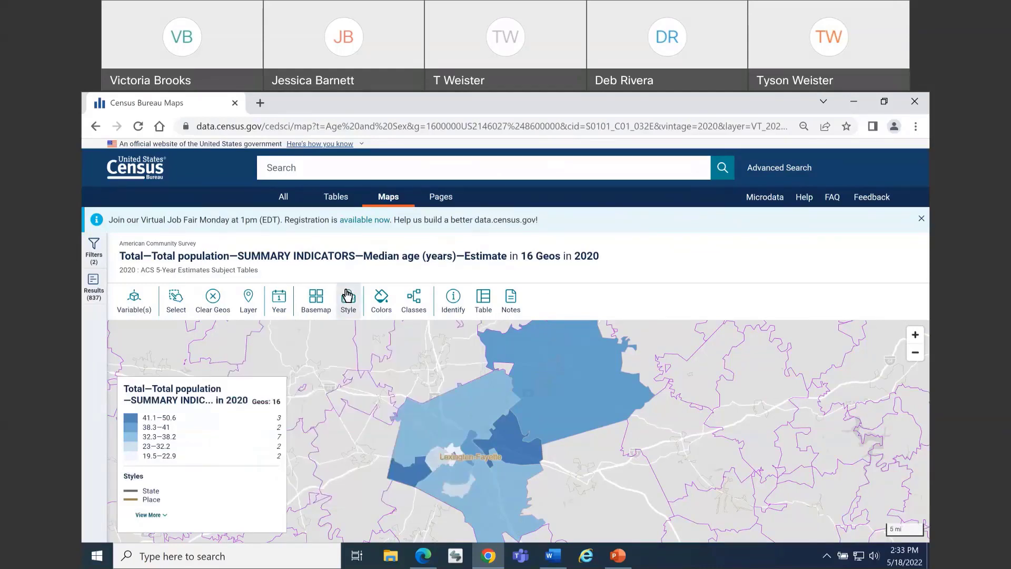
{"action": "left_click", "coordinate": [149, 514]}
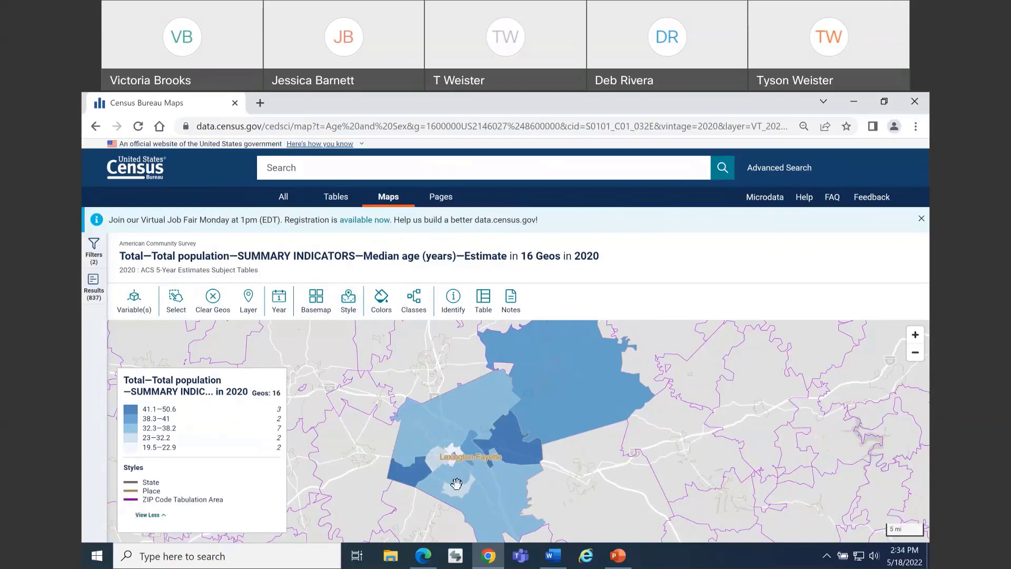
Examine the eastern edge of ZCTA5 40516 up close and view the median age for neighbouring ZCTA5 40361
{"action": "scroll", "coordinate": [458, 482], "scroll_direction": "up", "scroll_amount": 2}
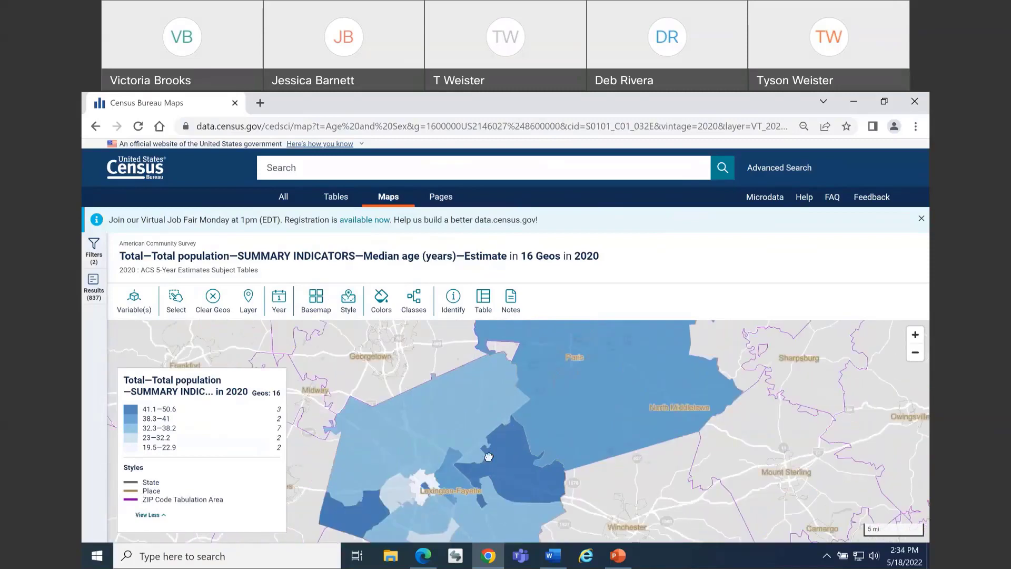
{"action": "left_click_drag", "start_coordinate": [486, 462], "coordinate": [504, 397]}
{"action": "scroll", "coordinate": [512, 421], "scroll_direction": "up", "scroll_amount": 1}
{"action": "scroll", "coordinate": [511, 419], "scroll_direction": "up", "scroll_amount": 3}
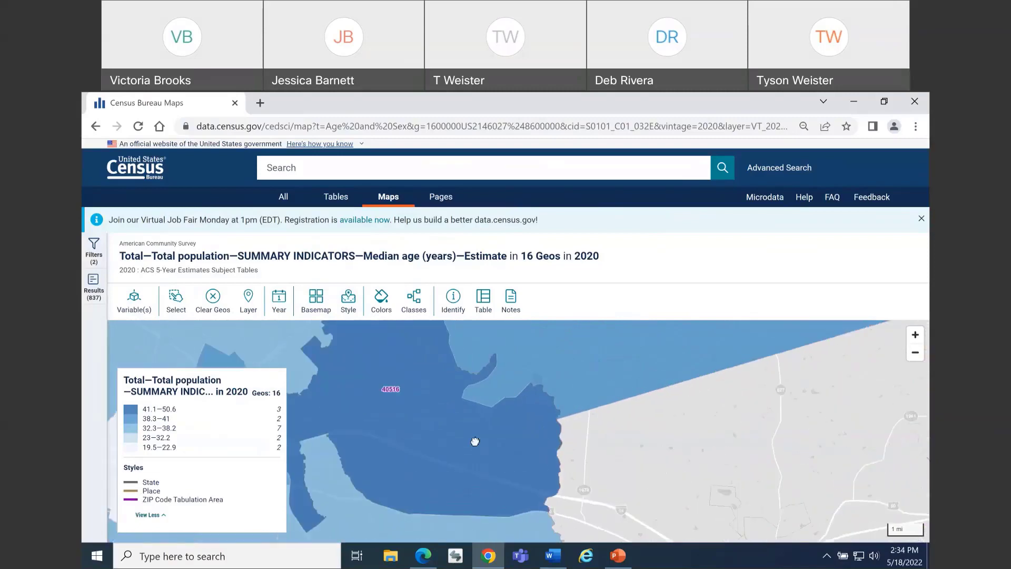
{"action": "scroll", "coordinate": [465, 438], "scroll_direction": "up", "scroll_amount": 2}
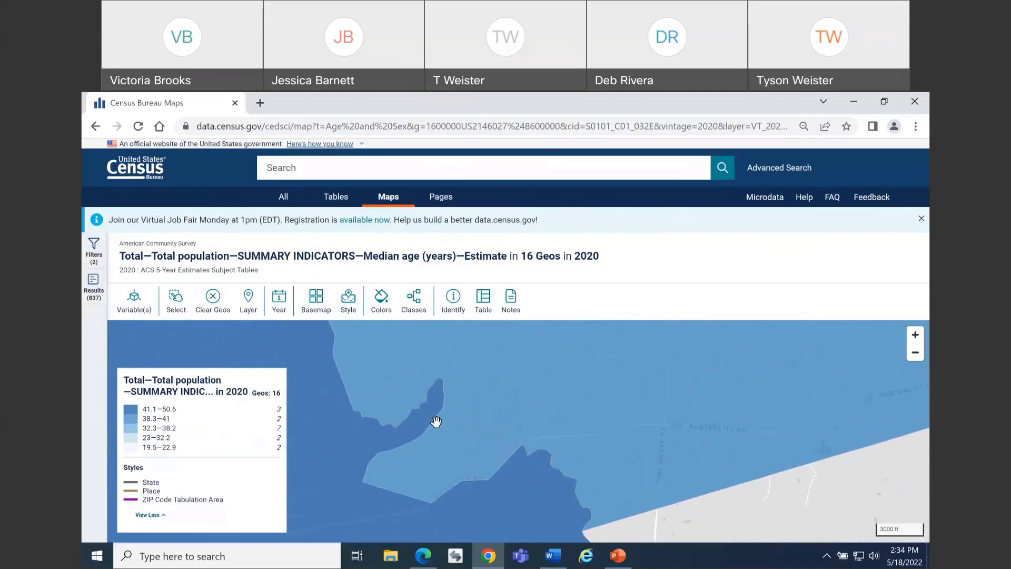
{"action": "scroll", "coordinate": [440, 377], "scroll_direction": "up", "scroll_amount": 1}
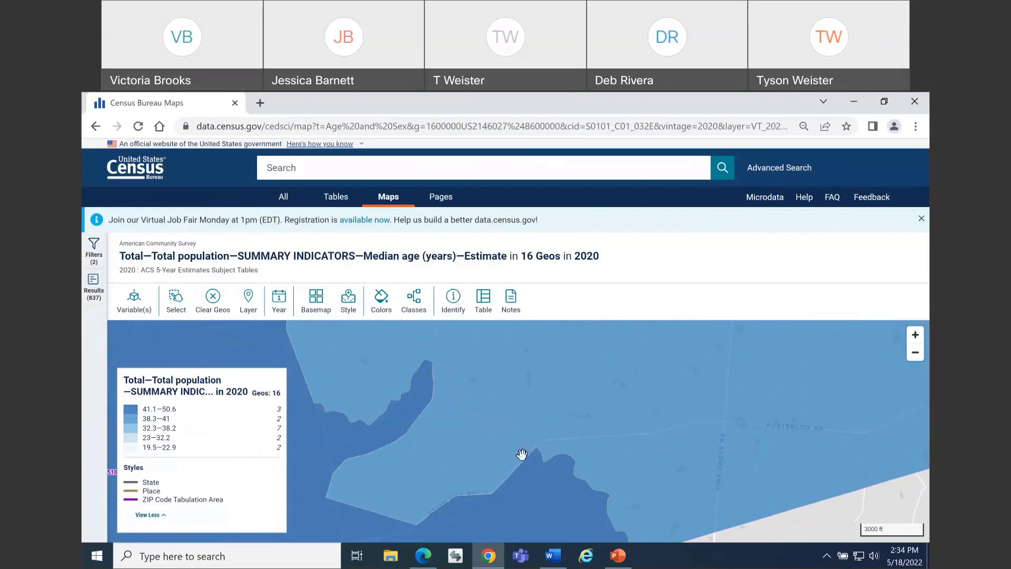
{"action": "scroll", "coordinate": [459, 445], "scroll_direction": "down", "scroll_amount": 1}
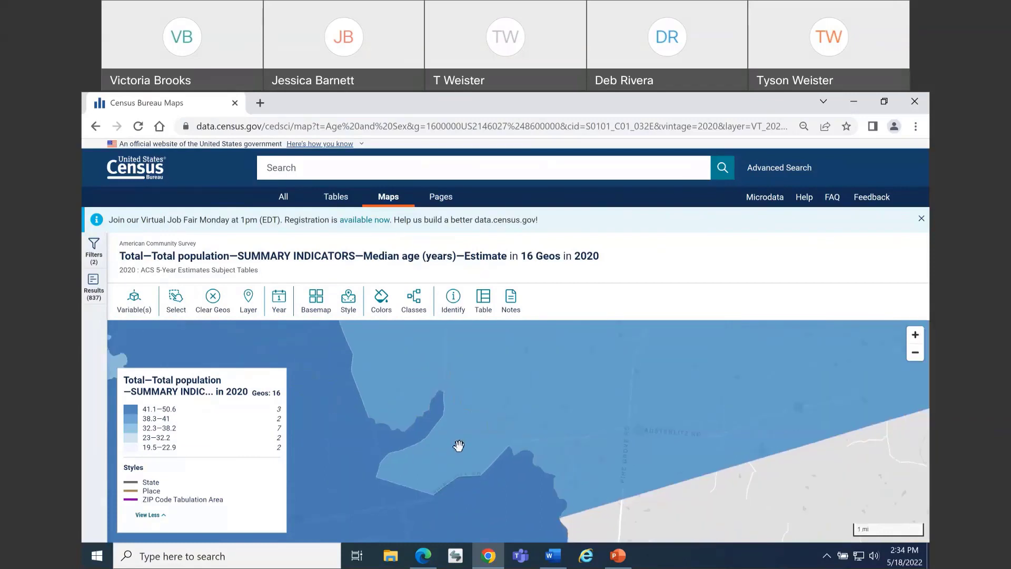
{"action": "left_click", "coordinate": [441, 448]}
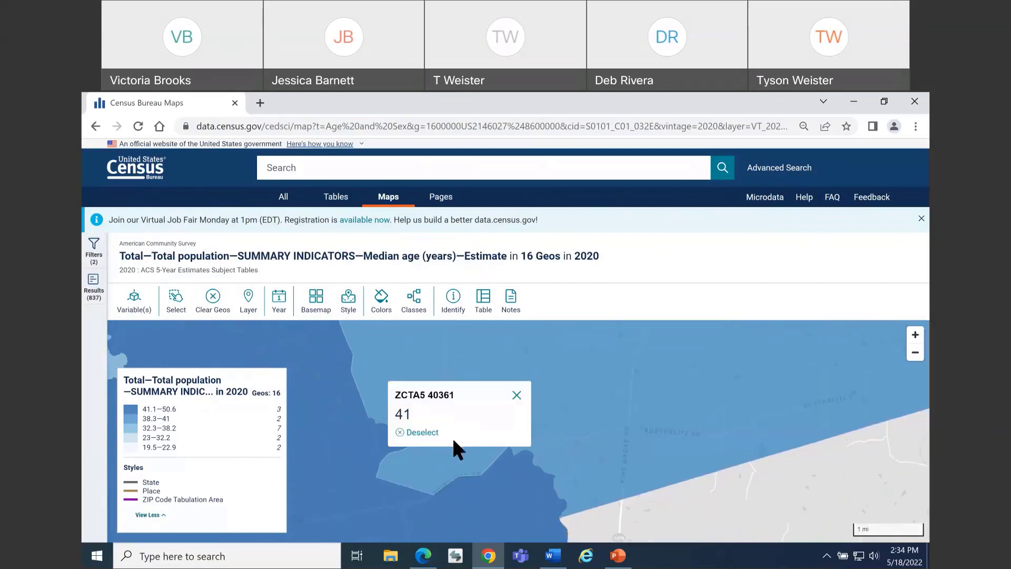
{"action": "left_click", "coordinate": [517, 395]}
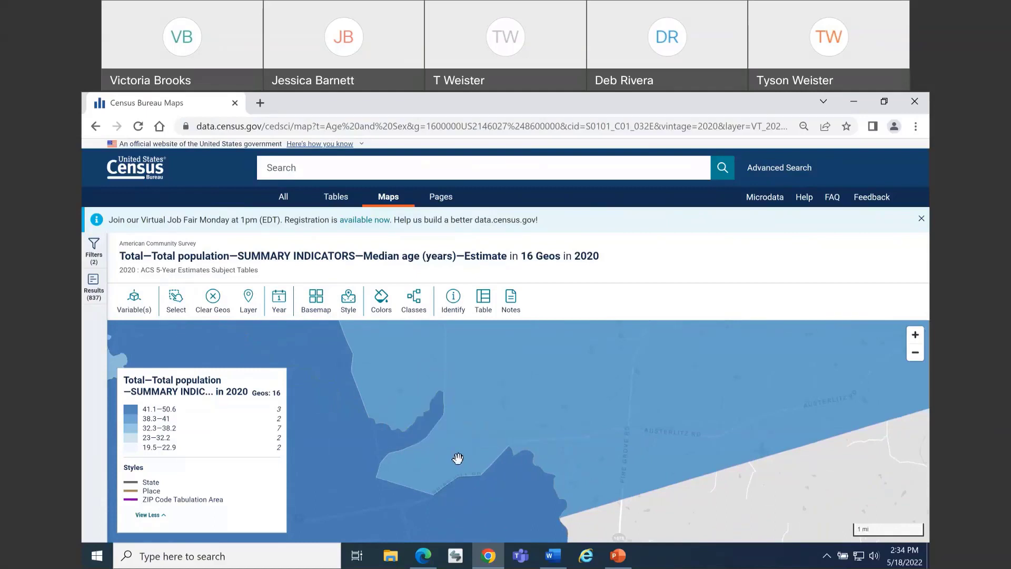
View the median age for ZCTA5 40361 again with all the mapped ZIP Code Tabulation Areas in view
{"action": "scroll", "coordinate": [453, 445], "scroll_direction": "down", "scroll_amount": 1}
{"action": "scroll", "coordinate": [453, 446], "scroll_direction": "down", "scroll_amount": 1}
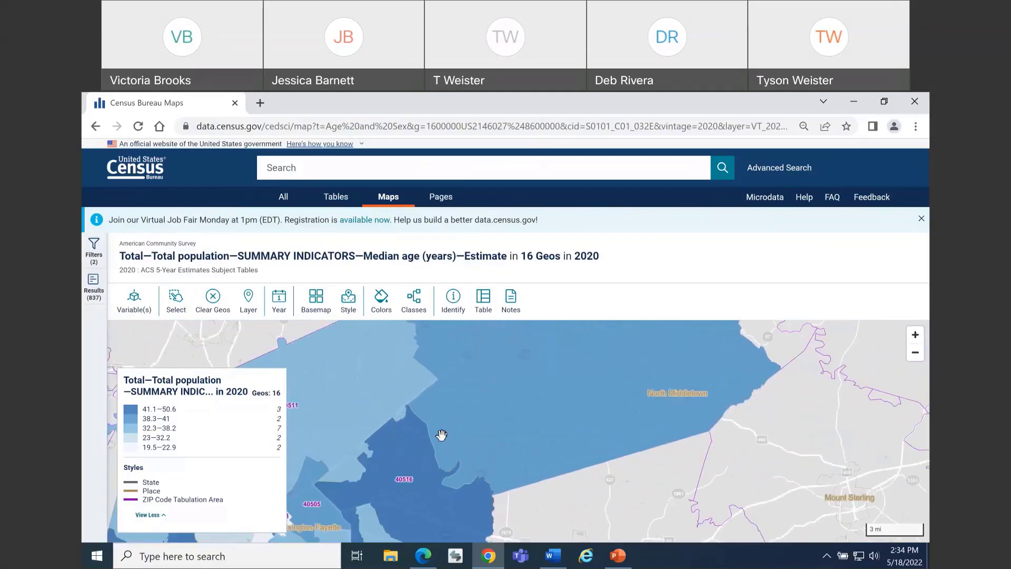
{"action": "scroll", "coordinate": [442, 435], "scroll_direction": "down", "scroll_amount": 1}
{"action": "scroll", "coordinate": [480, 393], "scroll_direction": "down", "scroll_amount": 1}
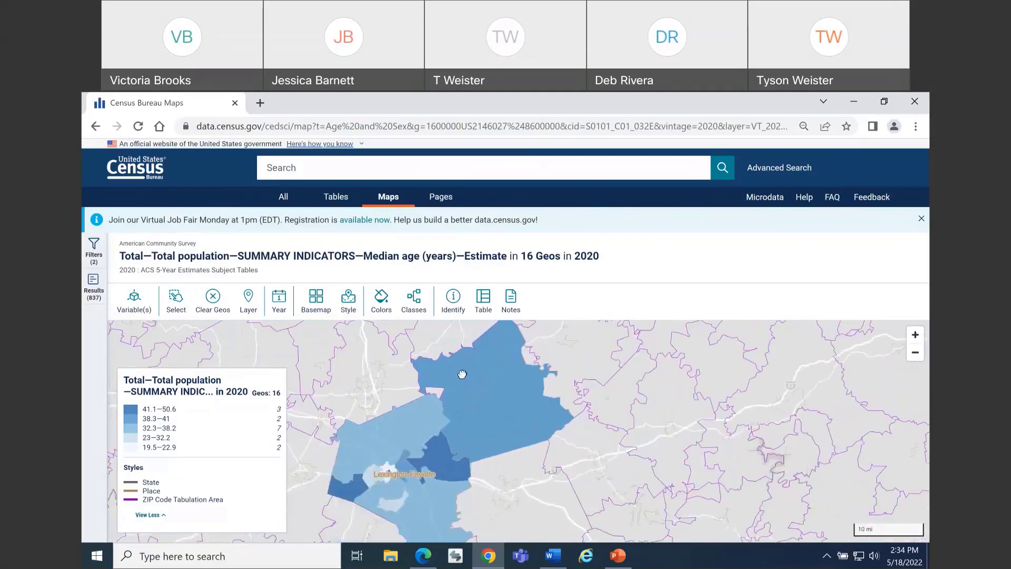
{"action": "left_click", "coordinate": [467, 376]}
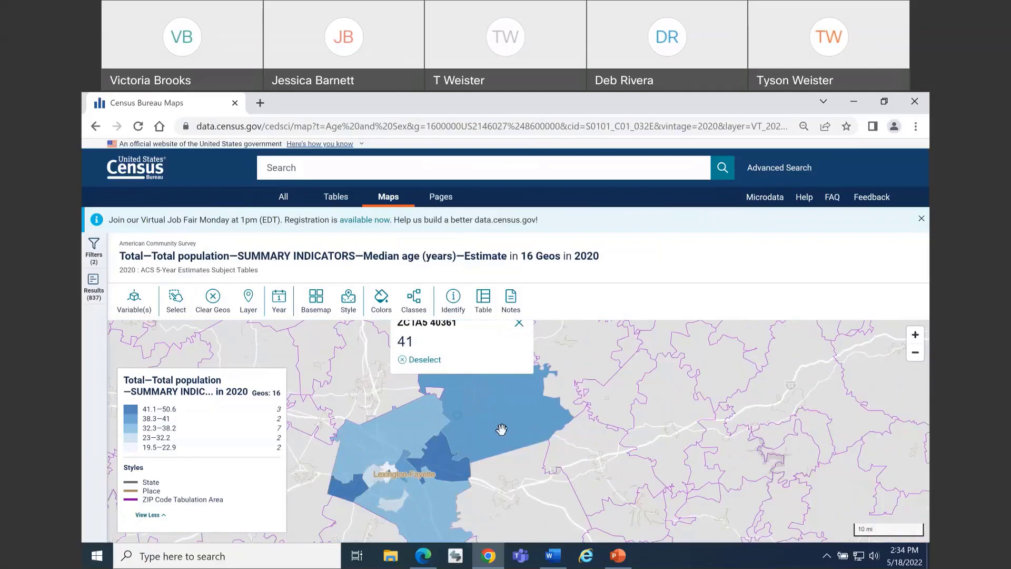
{"action": "left_click", "coordinate": [518, 323]}
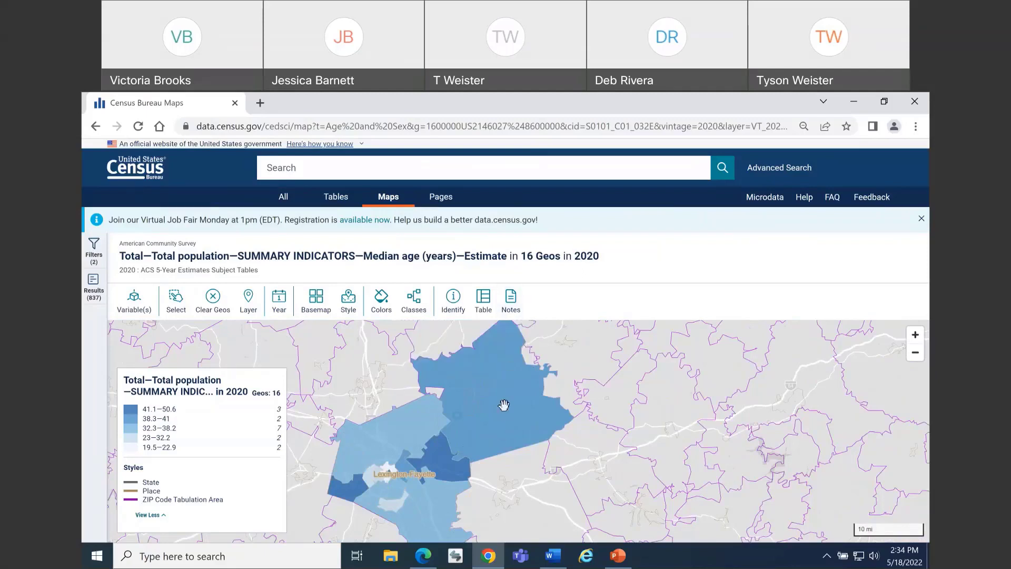
{"action": "left_click_drag", "start_coordinate": [518, 429], "coordinate": [521, 426]}
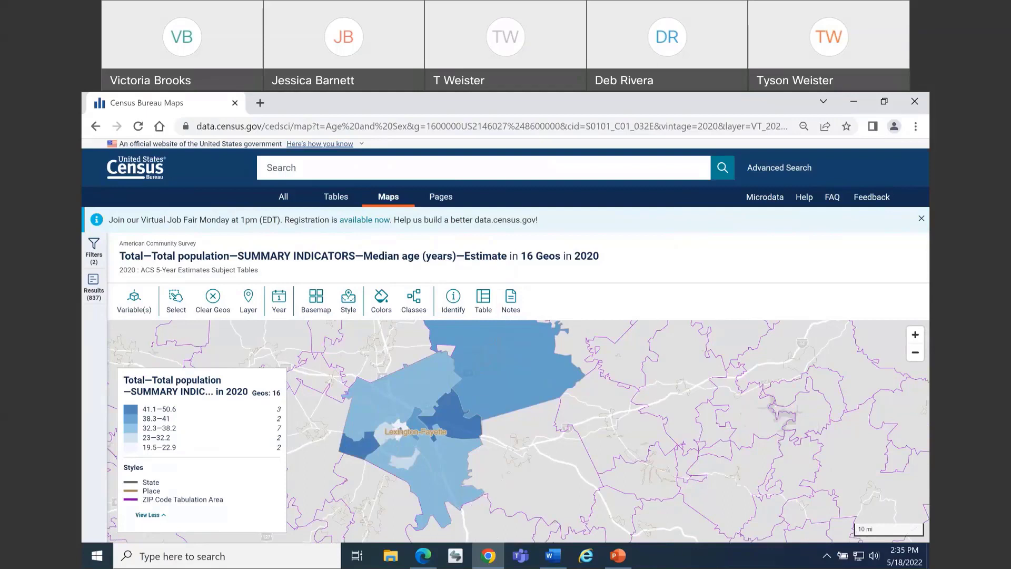
Switch to the Complex Geographies presentation in PowerPoint and run its slide show to the Geographic Components slide
{"action": "mouse_move", "coordinate": [624, 566]}
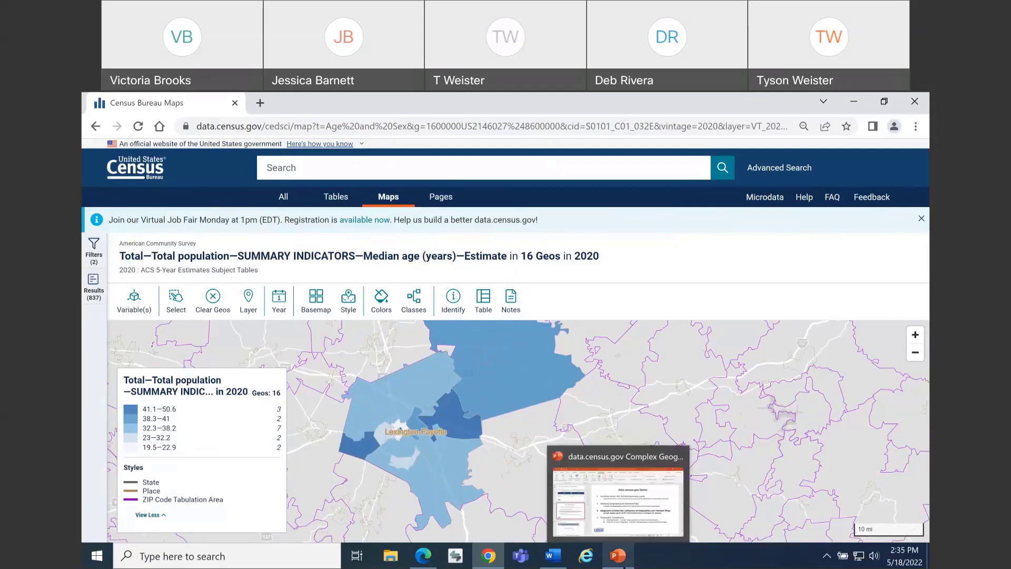
{"action": "left_click", "coordinate": [638, 511]}
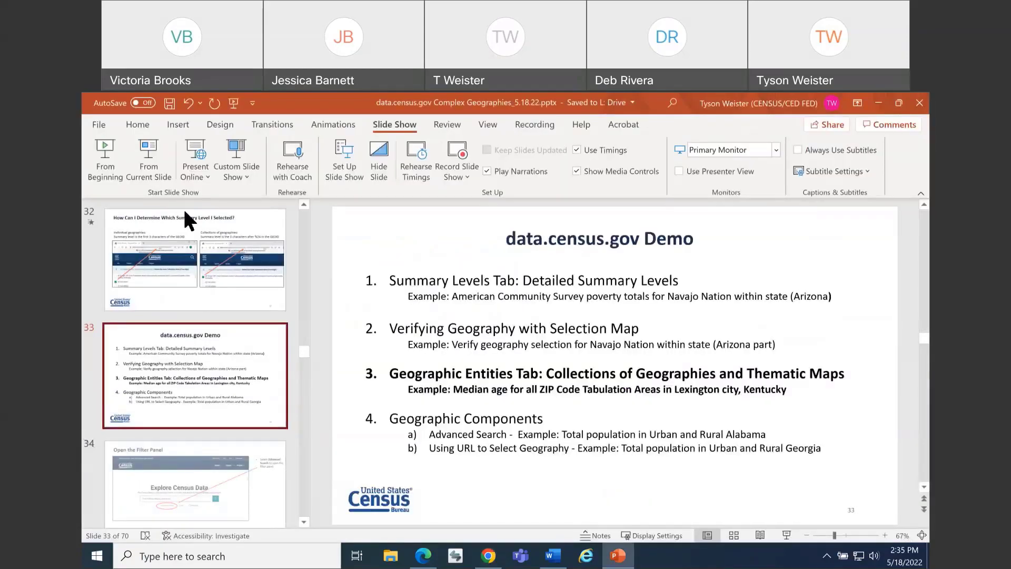
{"action": "key", "text": "shift+F5"}
{"action": "key", "text": "Right"}
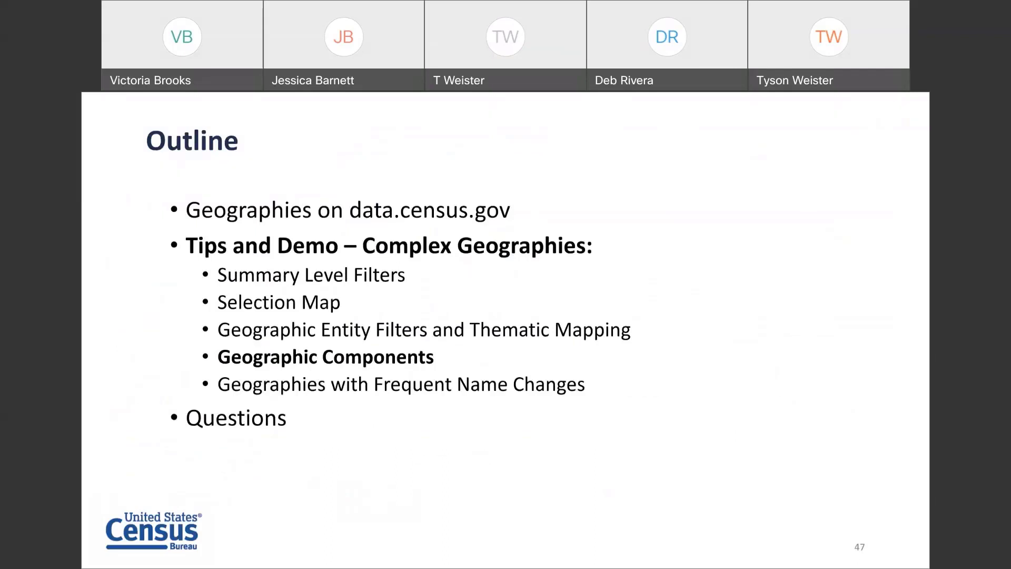
{"action": "key", "text": "Right"}
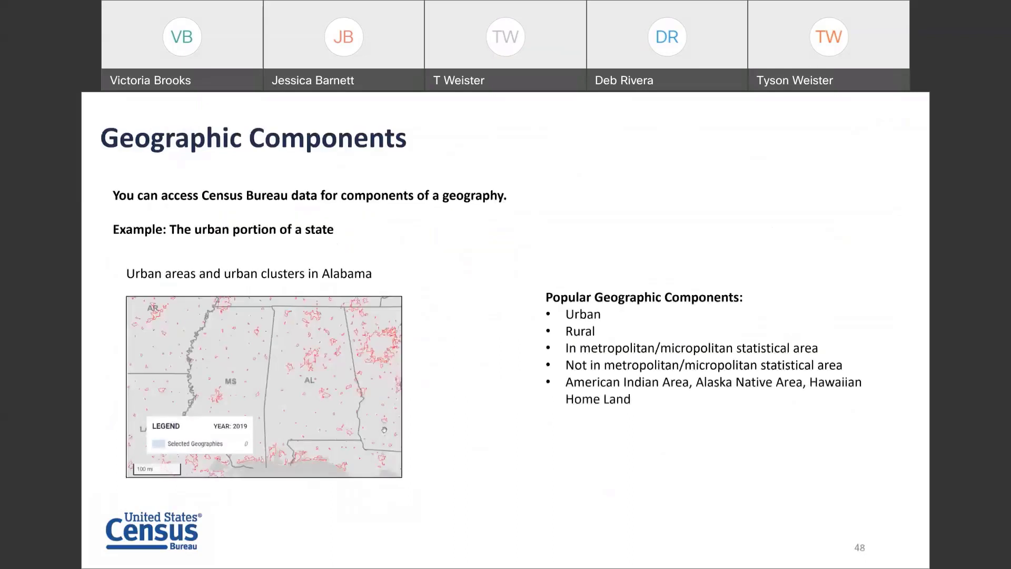